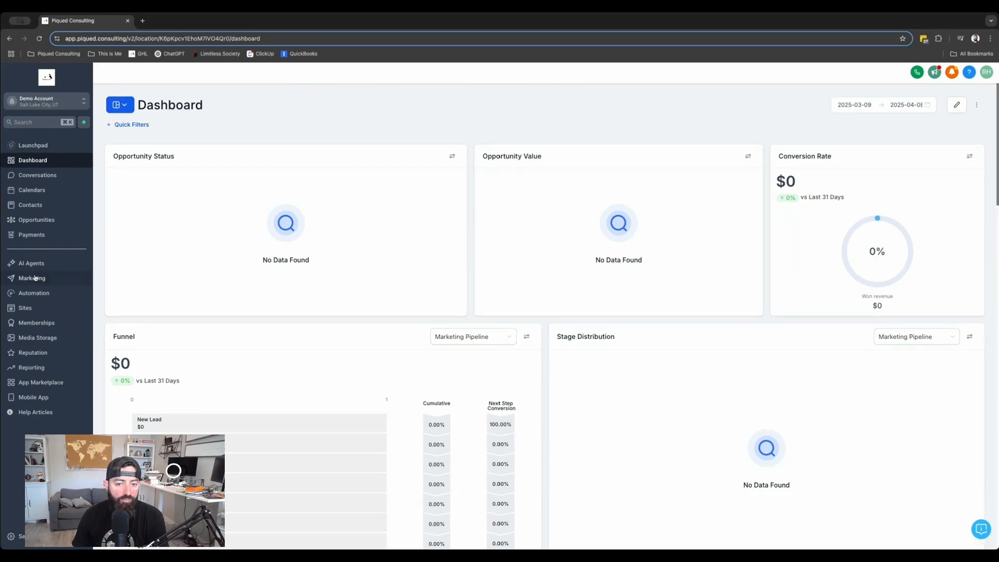
Open the Marketing snippets page and start creating a new text snippet
left_click(34, 280)
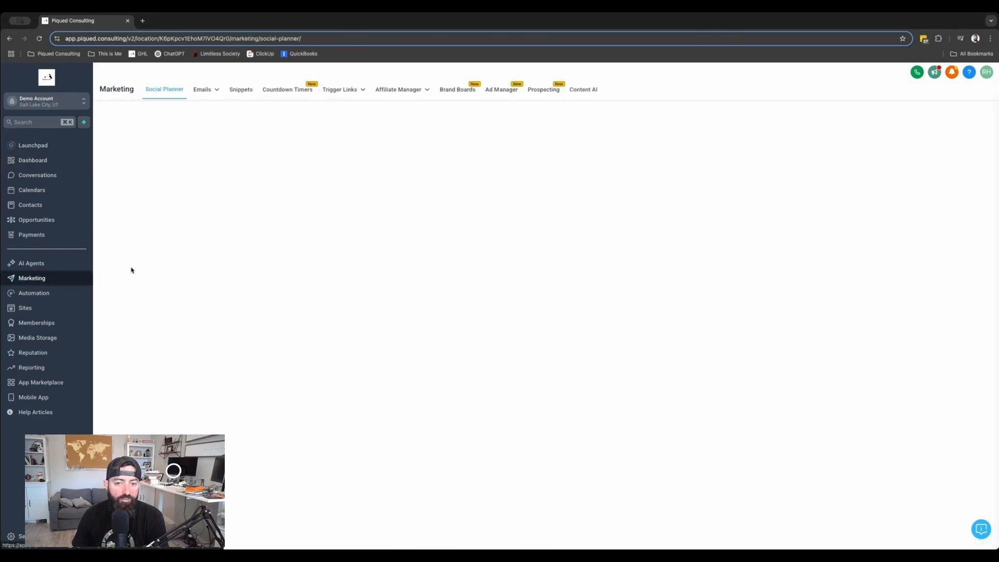
left_click(239, 92)
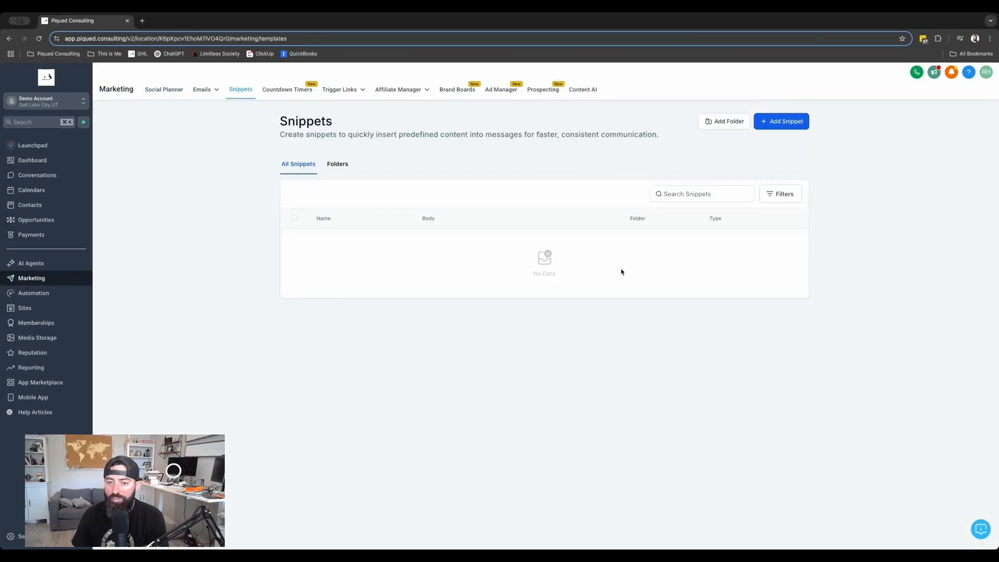
left_click(767, 126)
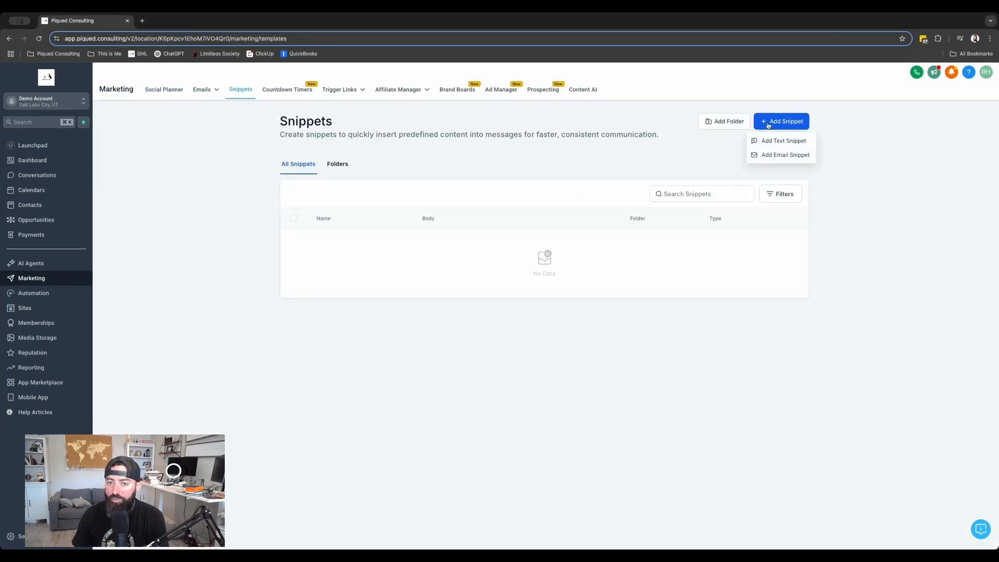
left_click(775, 142)
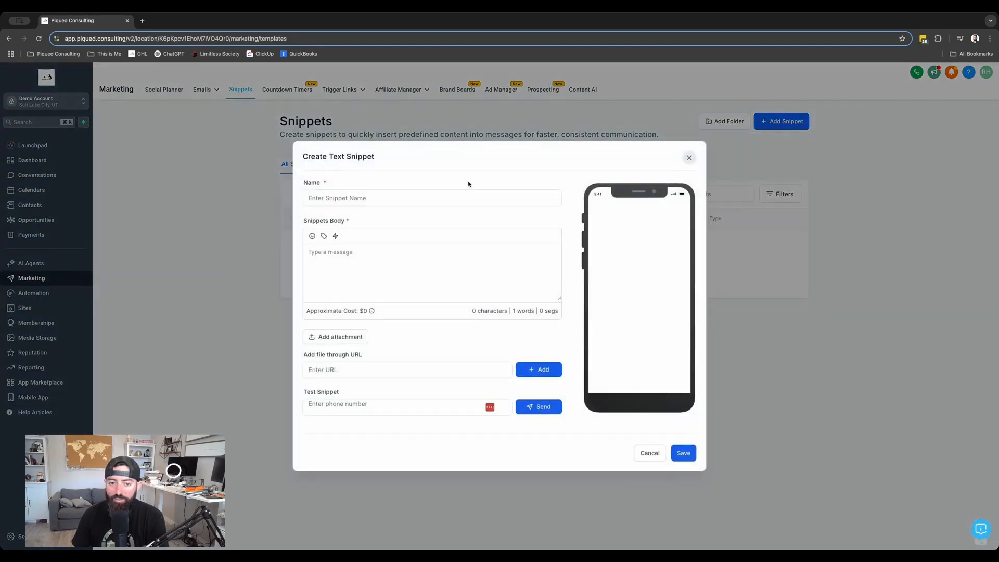
Name the text snippet "Appointment No Show"
left_click(373, 200)
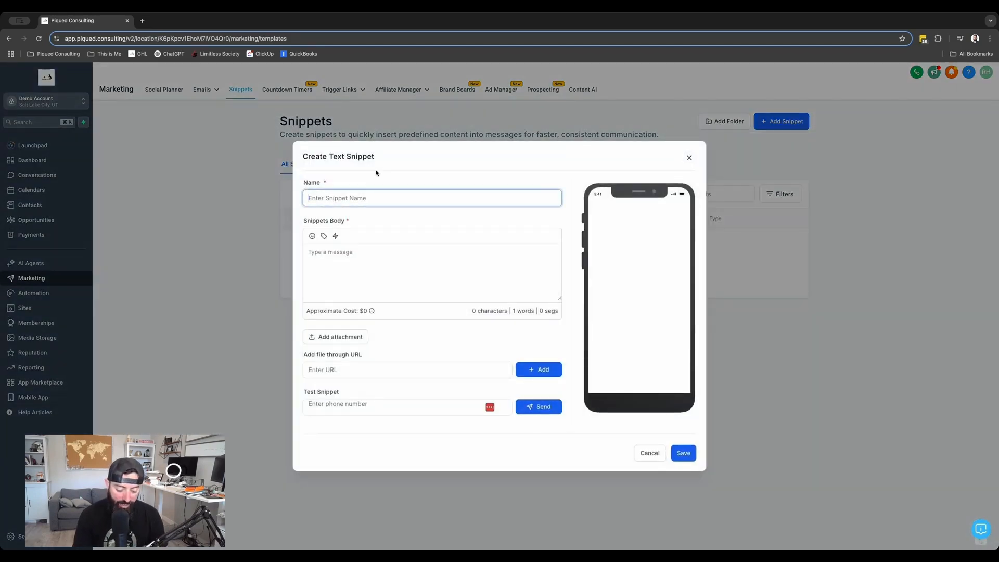
type("No Show")
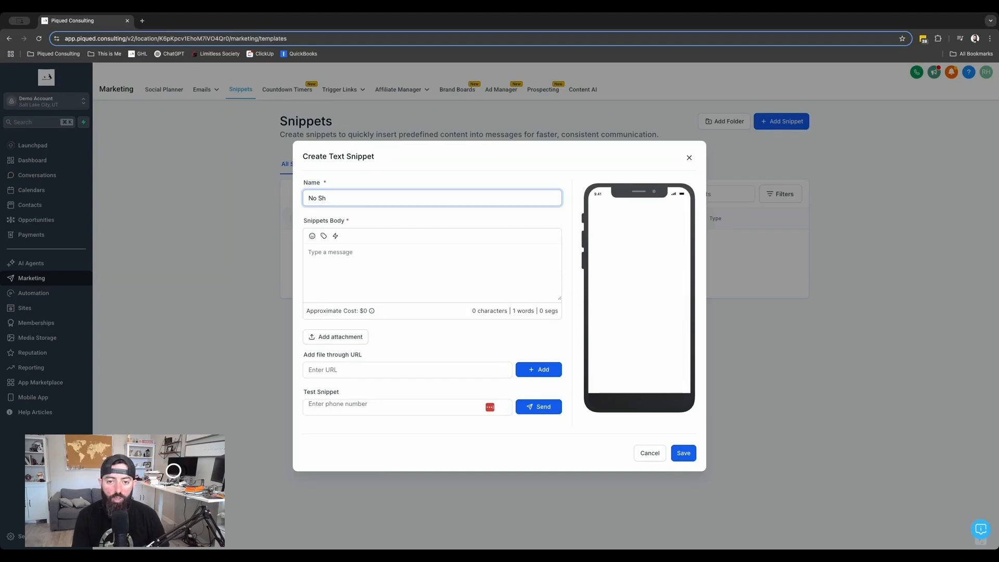
key("BackSpace")
key("BackSpace")
key("BackSpace")
key("BackSpace")
type("Appointment No Show")
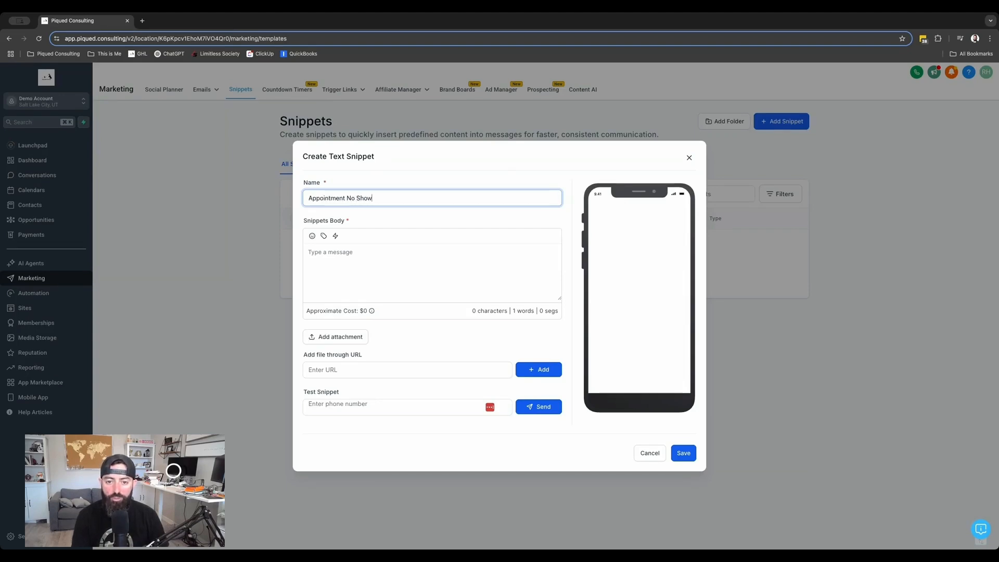
Write the snippet body "Hey {{contact.first_name}}, looks like we missed you at your appointment. When is a better time for you?" using the contact first-name custom value
key("Tab")
type("Hey")
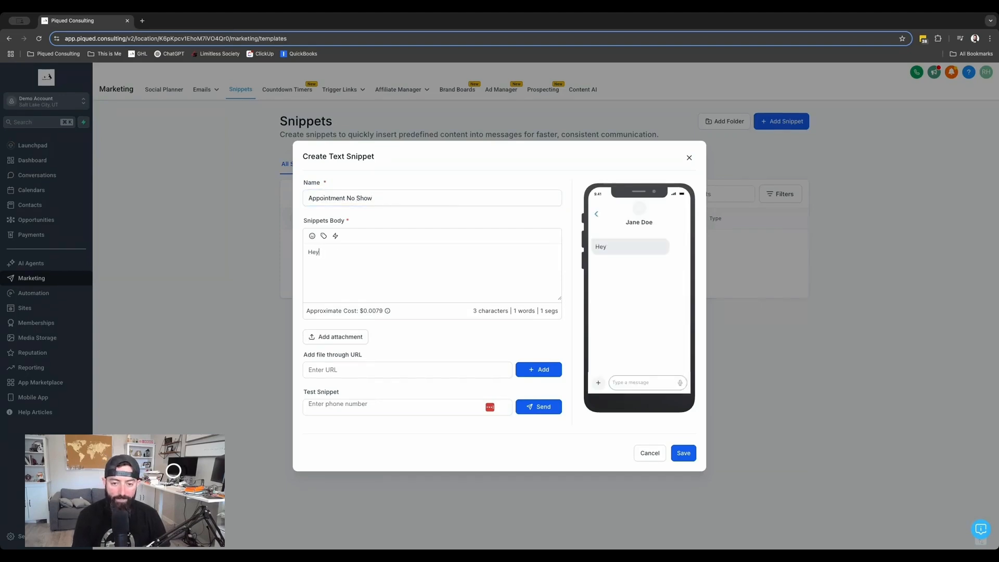
left_click(324, 236)
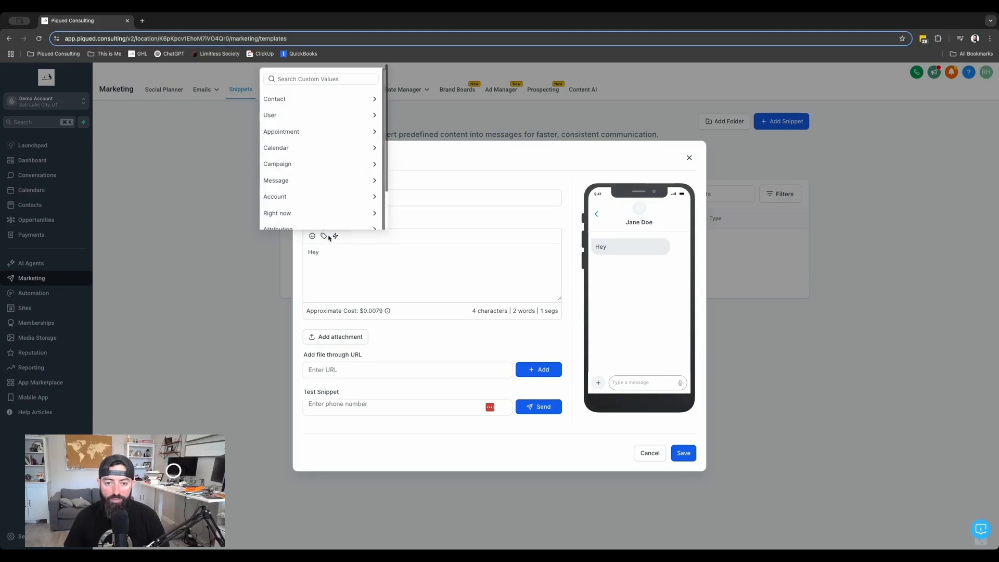
left_click(293, 105)
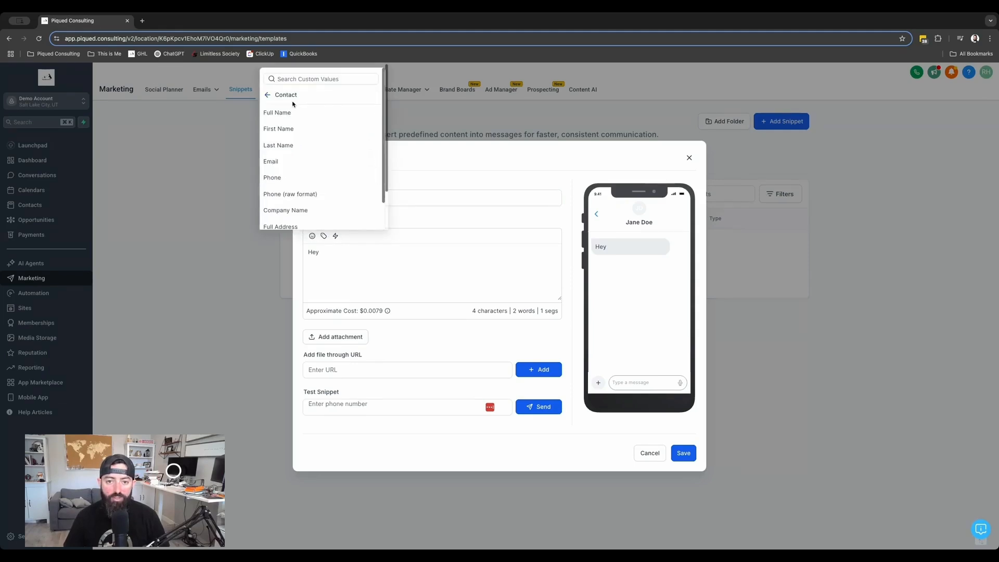
left_click(292, 129)
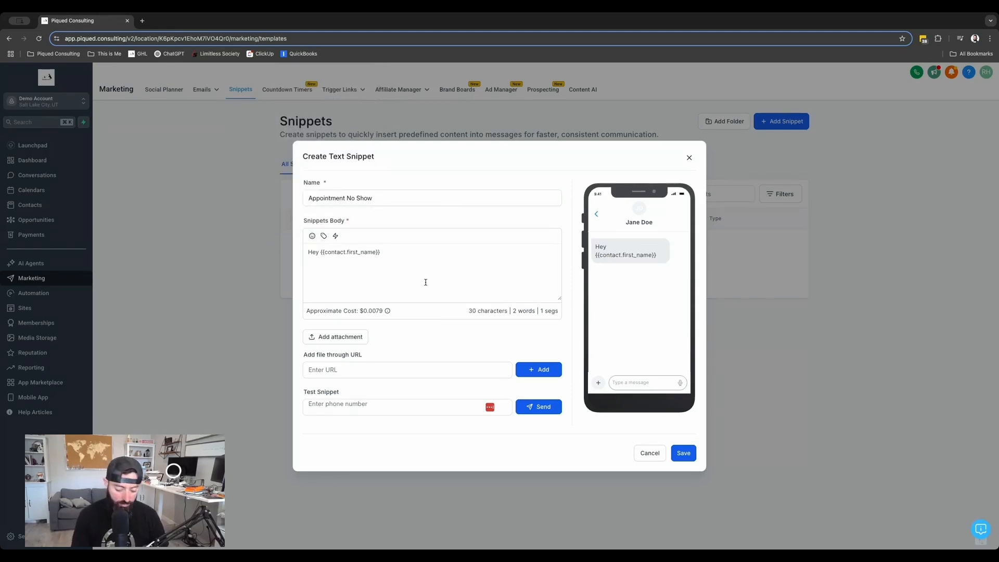
type(", looks like we")
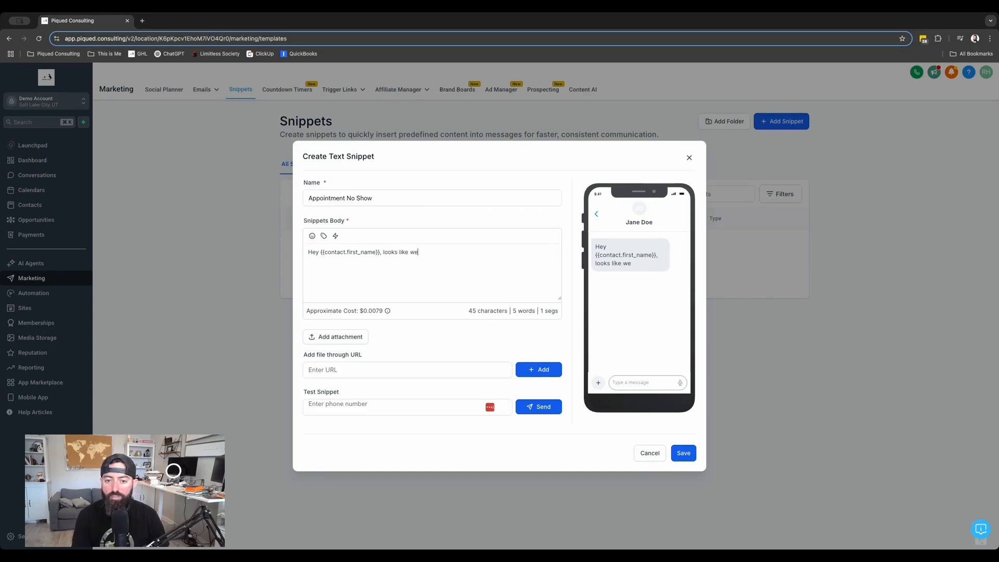
type(" missed yo")
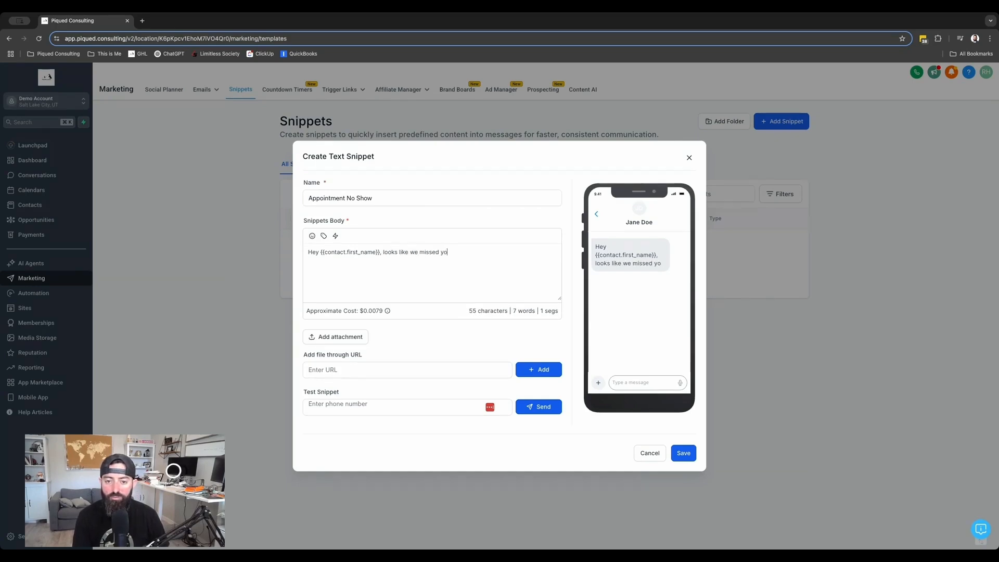
type("u at your appointment")
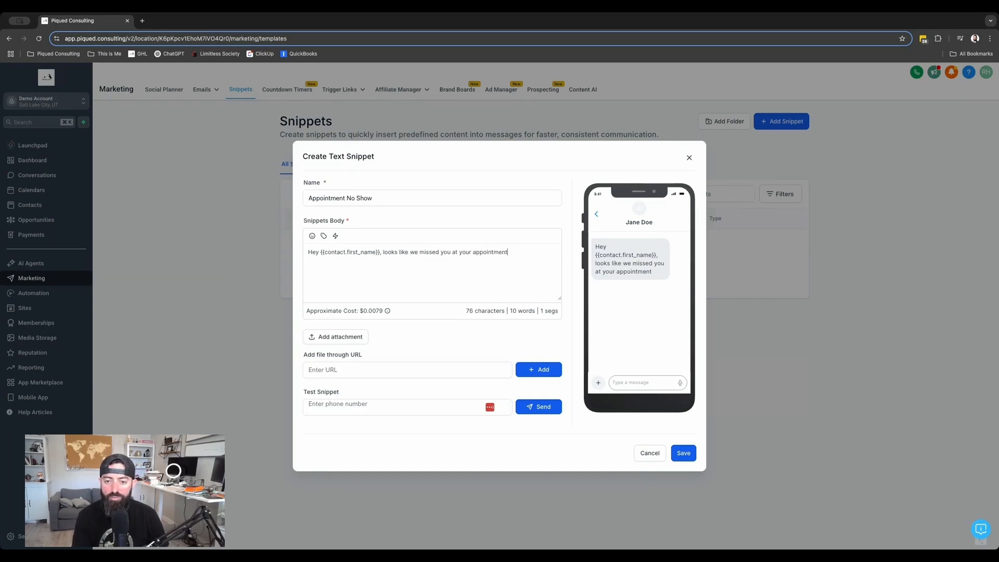
type(". When is a ")
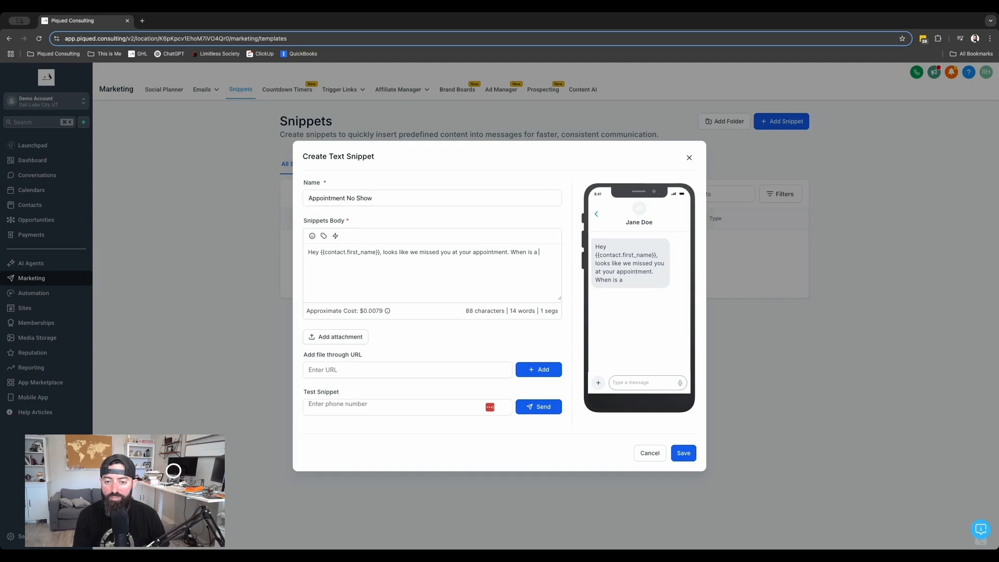
type("better time for you")
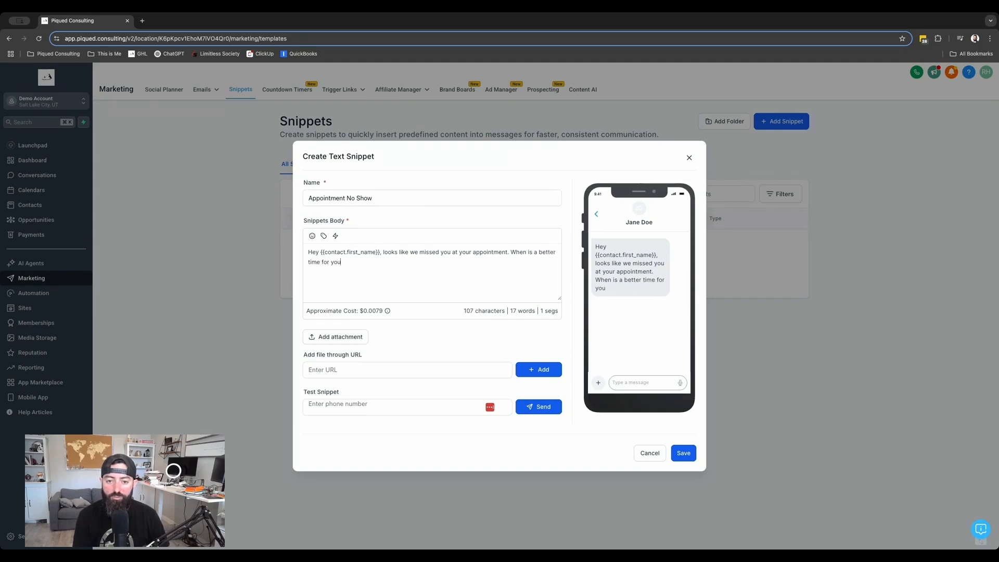
type("?")
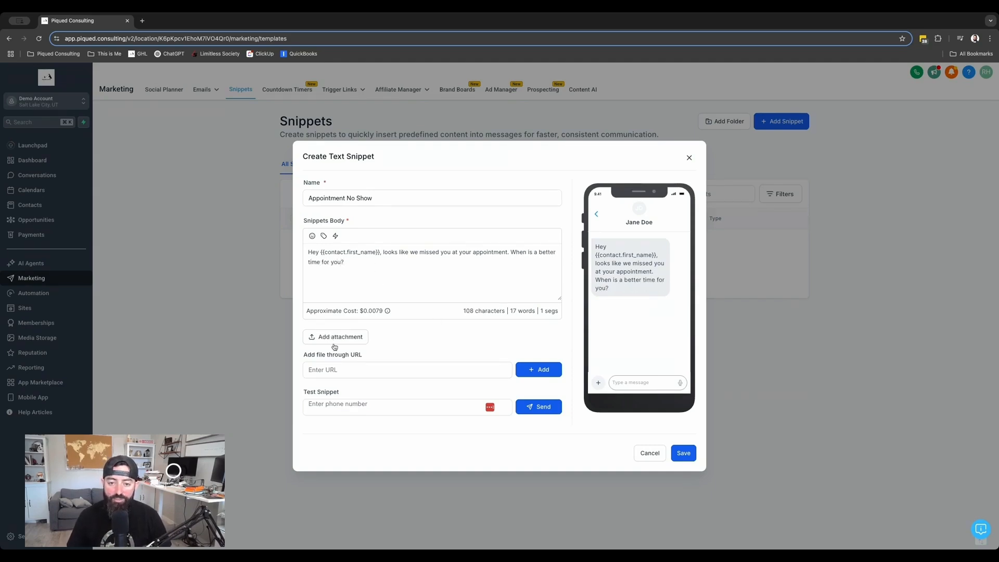
Save the Appointment No Show text snippet without adding a file URL or test number
left_click(334, 370)
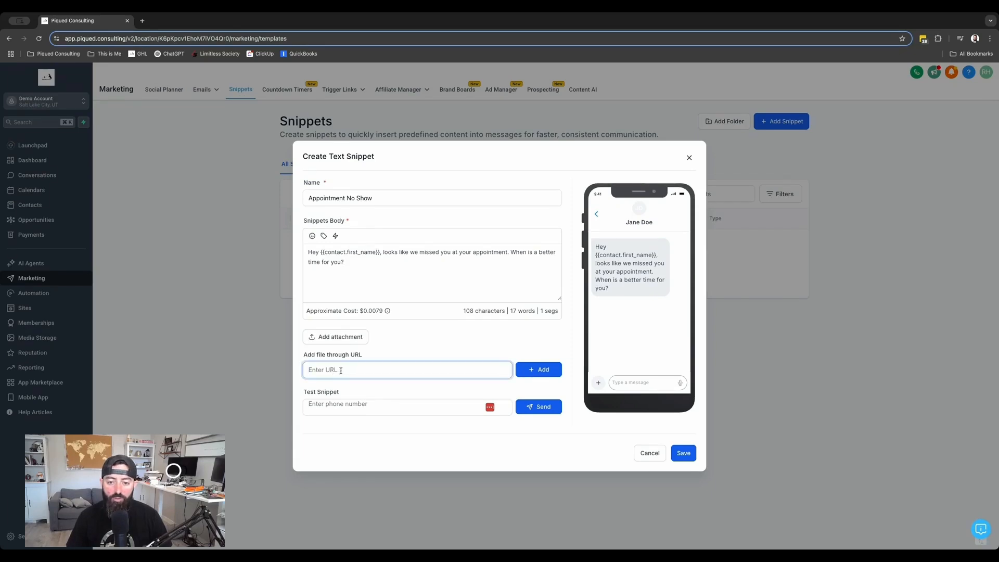
left_click(537, 369)
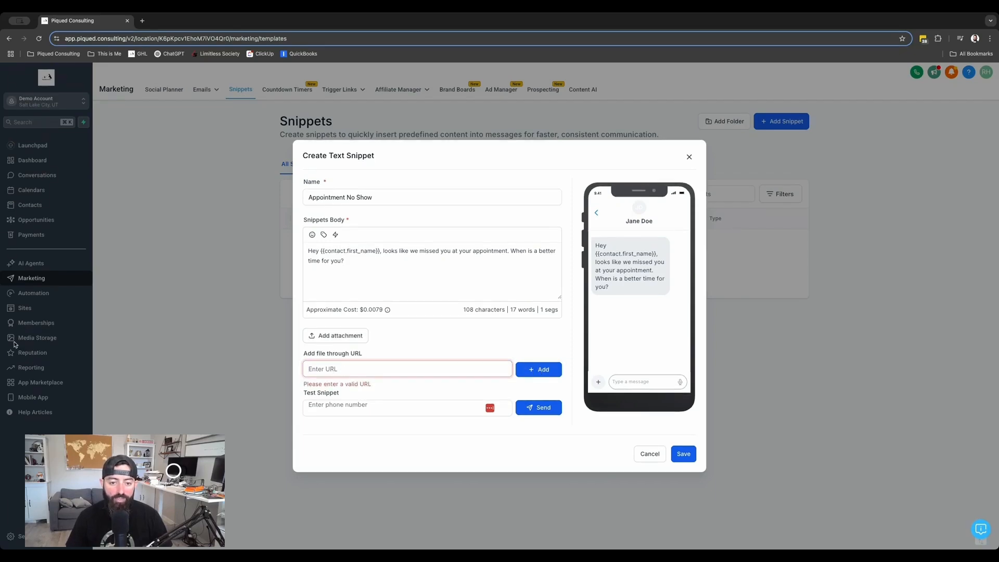
left_click(373, 368)
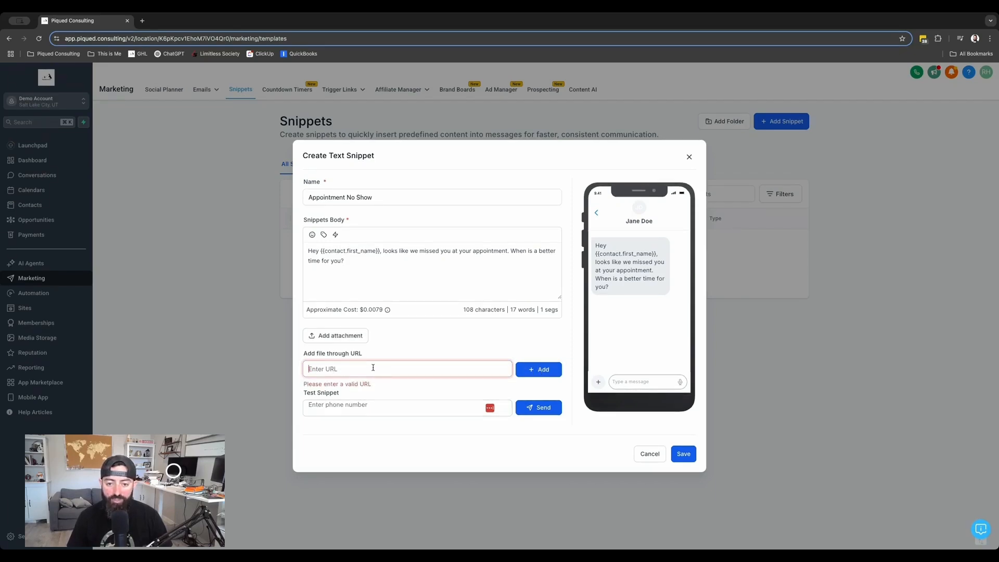
left_click(363, 411)
left_click(488, 447)
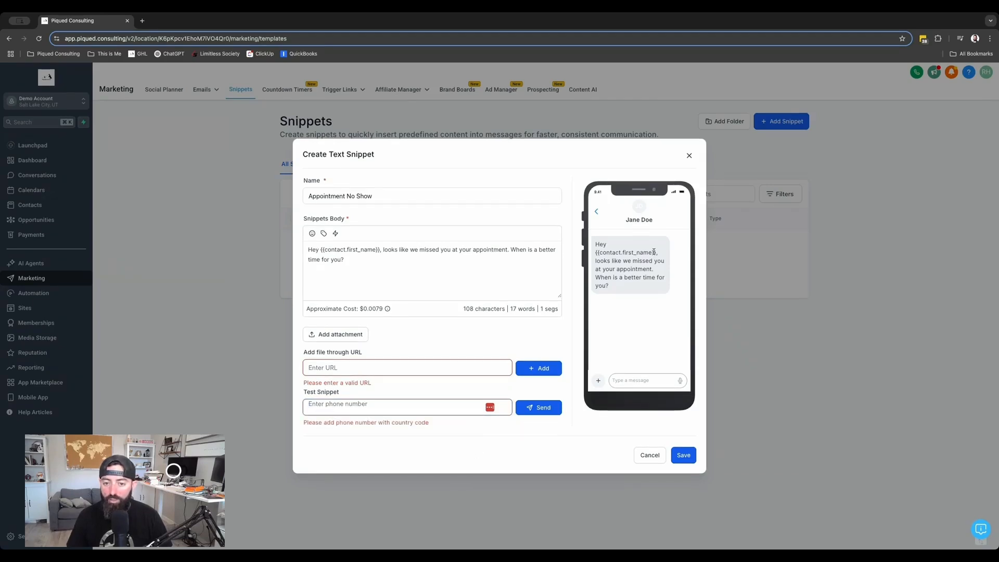
left_click(684, 457)
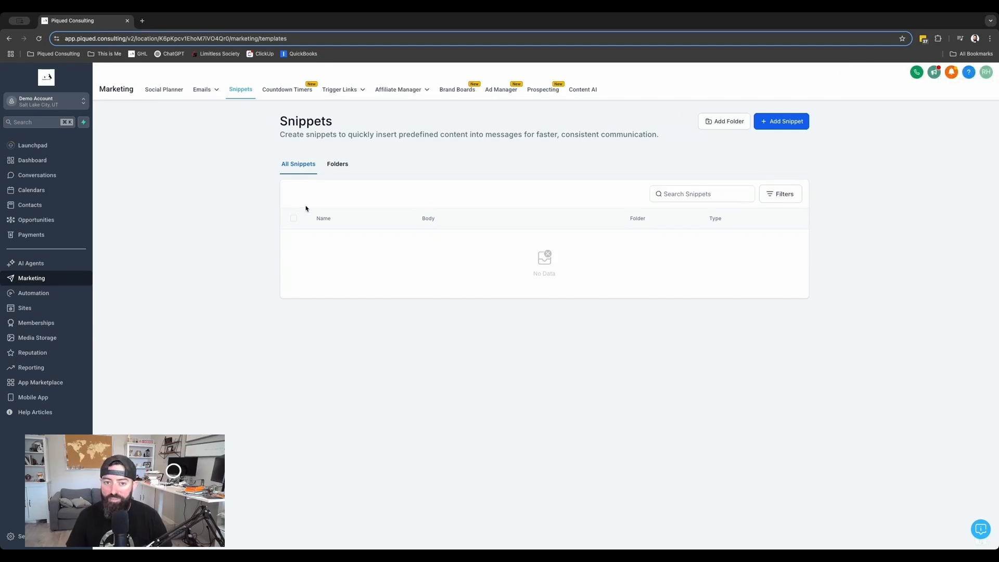
Create a new snippet folder named Appointments
left_click(338, 164)
left_click(291, 164)
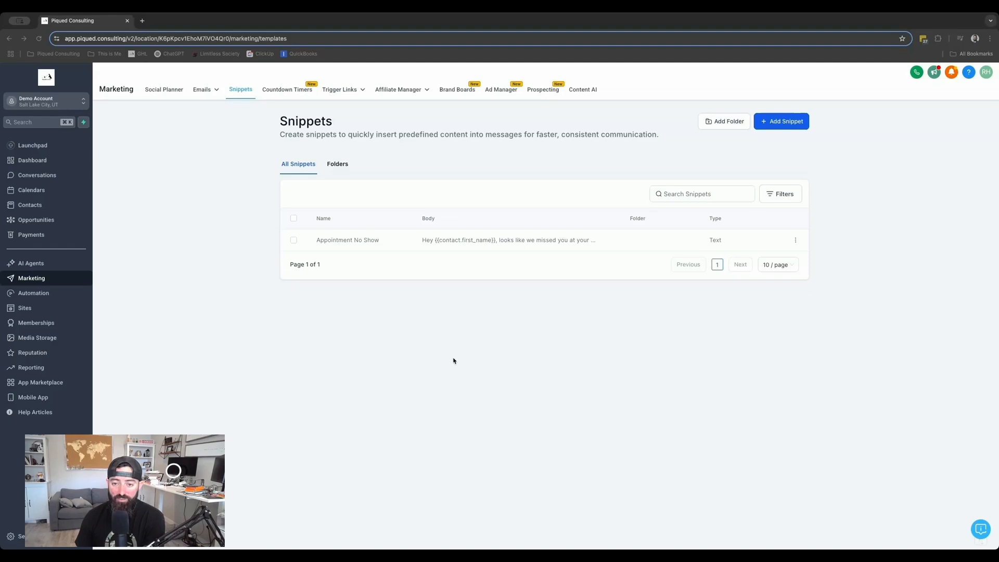
left_click(713, 118)
left_click(468, 308)
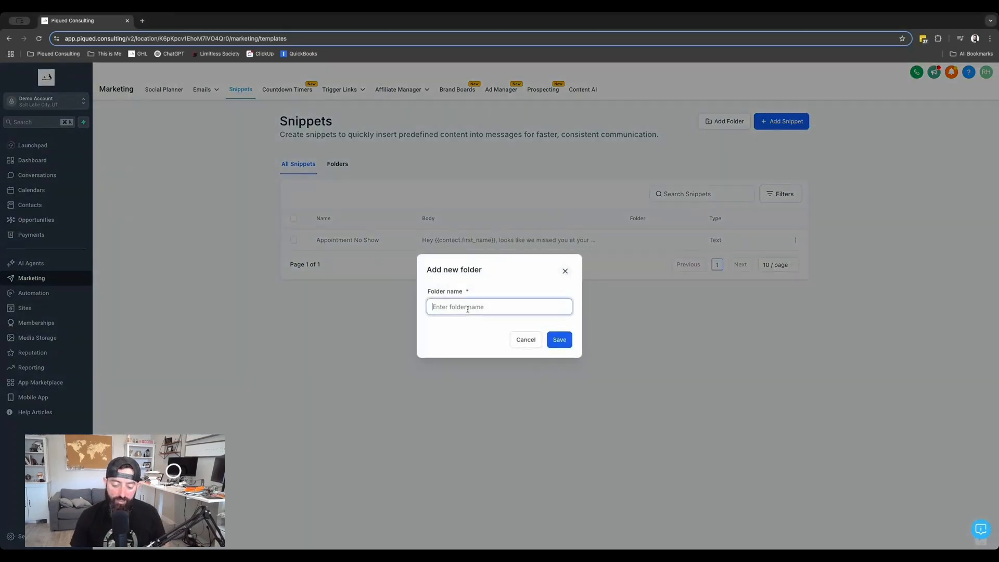
type("Appointments")
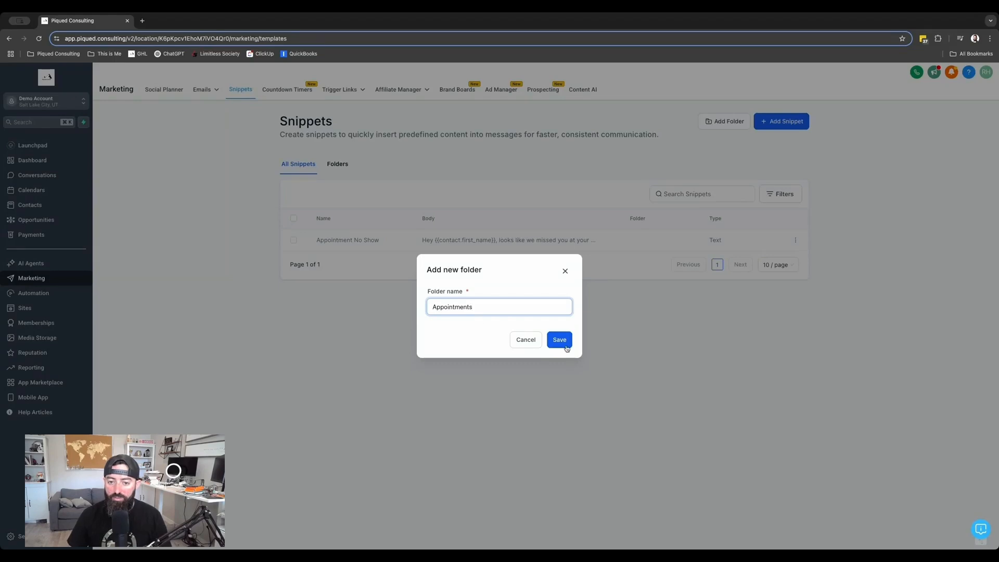
left_click(560, 340)
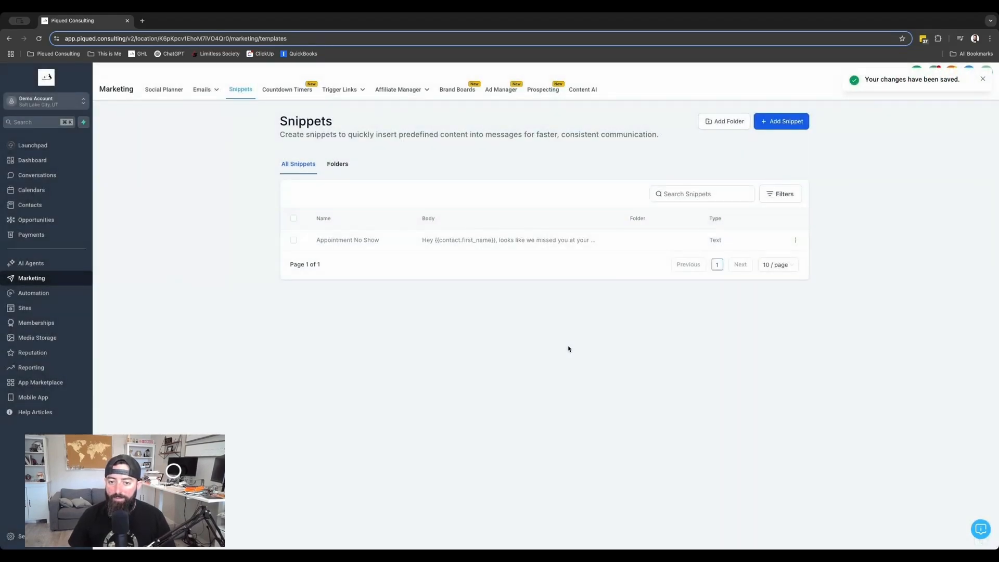
Move the Appointment No Show snippet into the Appointments folder
left_click(339, 164)
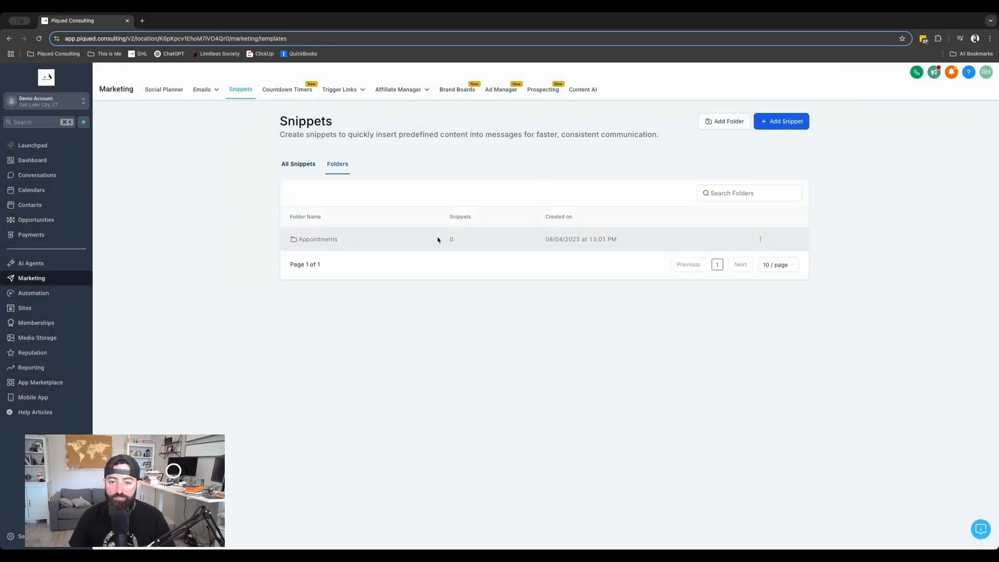
left_click(298, 164)
left_click(294, 241)
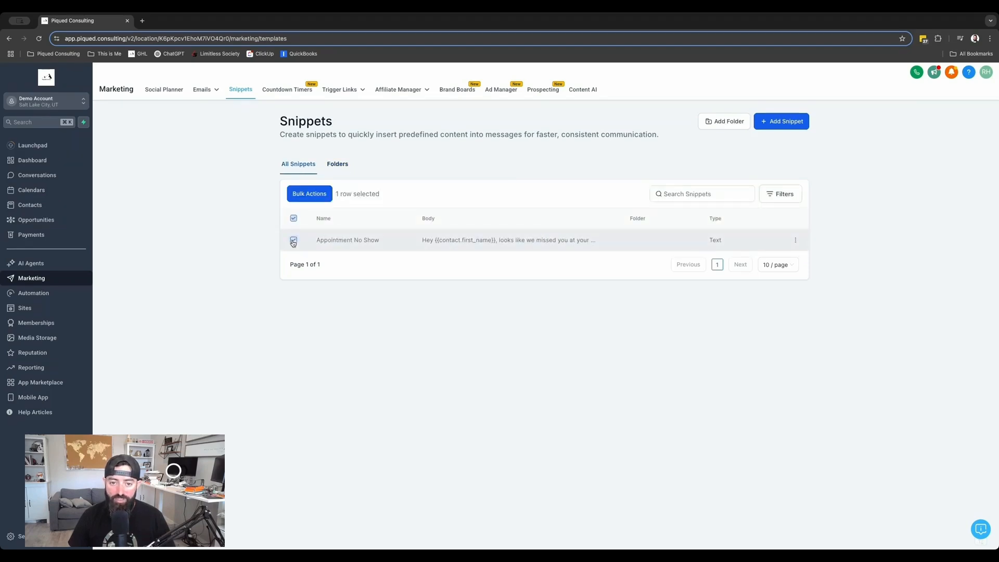
left_click(796, 241)
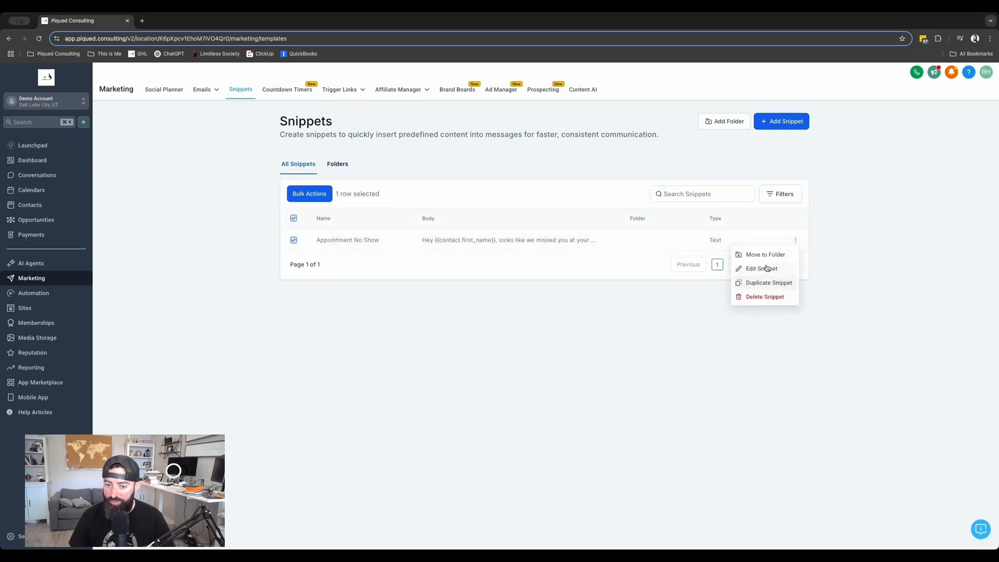
left_click(757, 254)
left_click(479, 307)
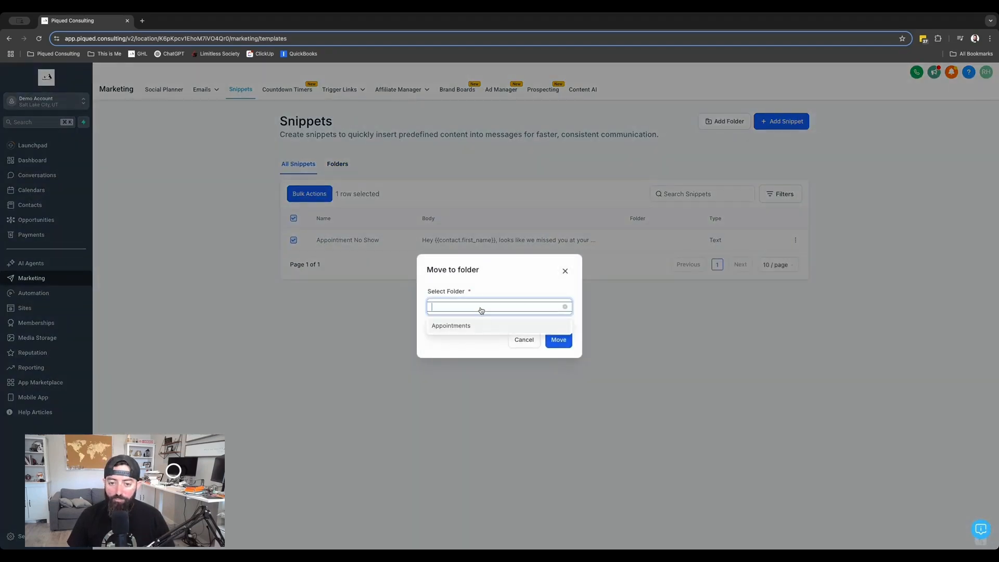
left_click(459, 328)
left_click(556, 340)
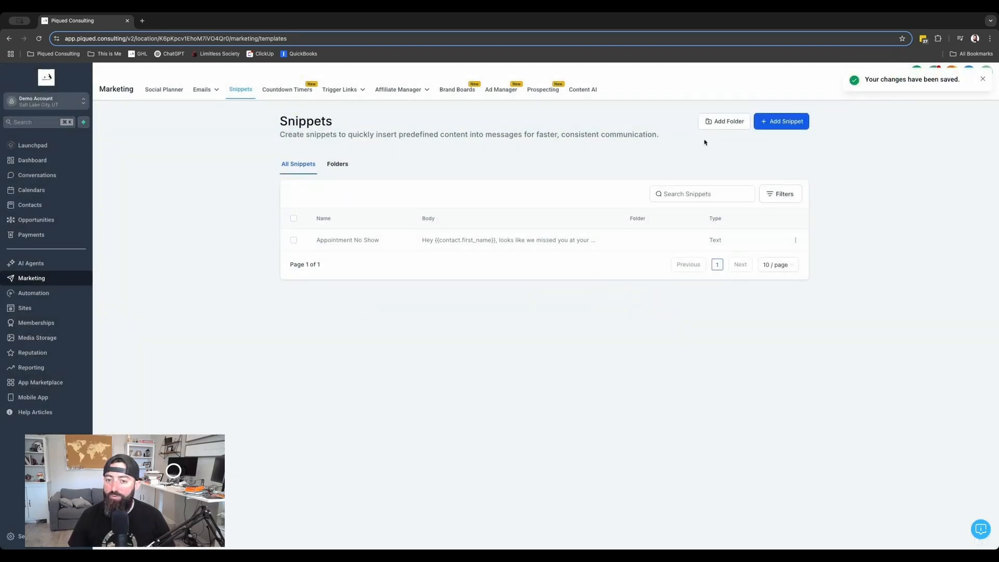
Start a new email snippet and name it "Appointment No Show"
left_click(783, 121)
left_click(774, 153)
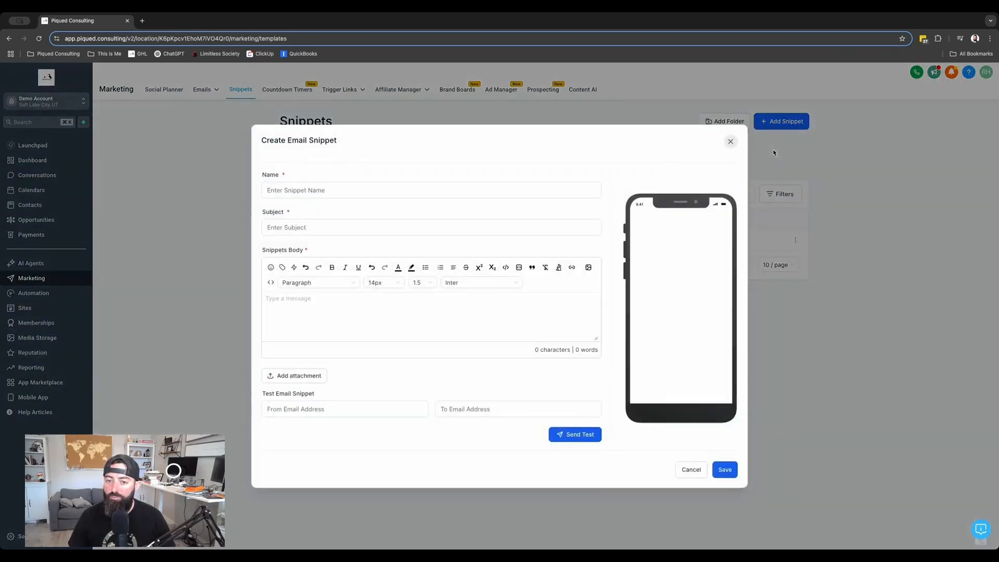
left_click(382, 190)
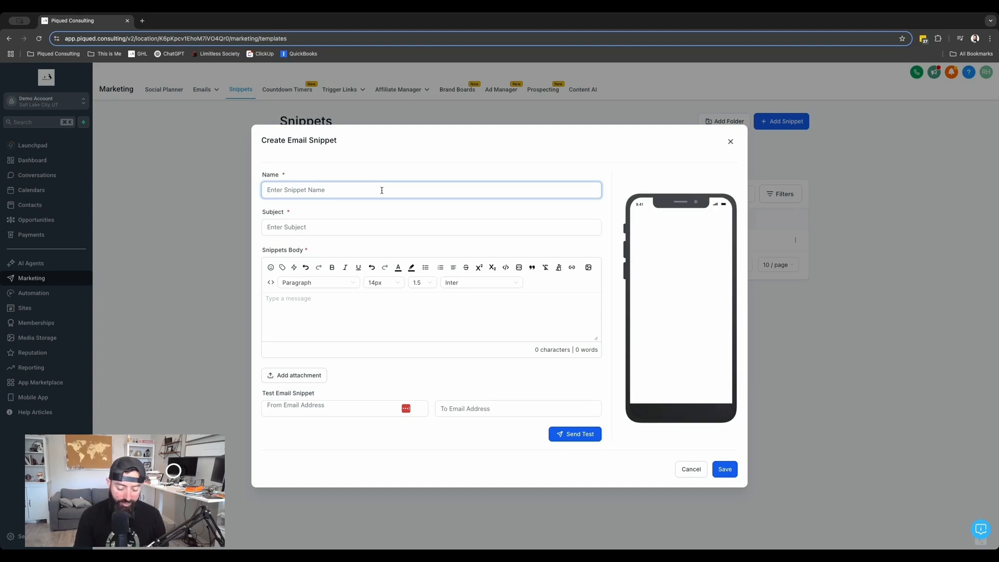
type("Appointment S")
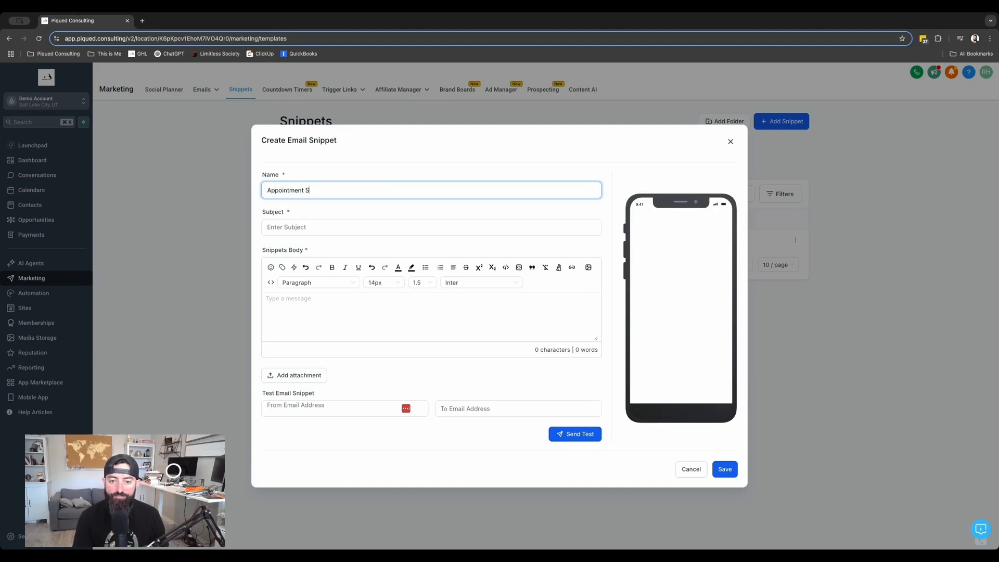
key("BackSpace")
type("No Show")
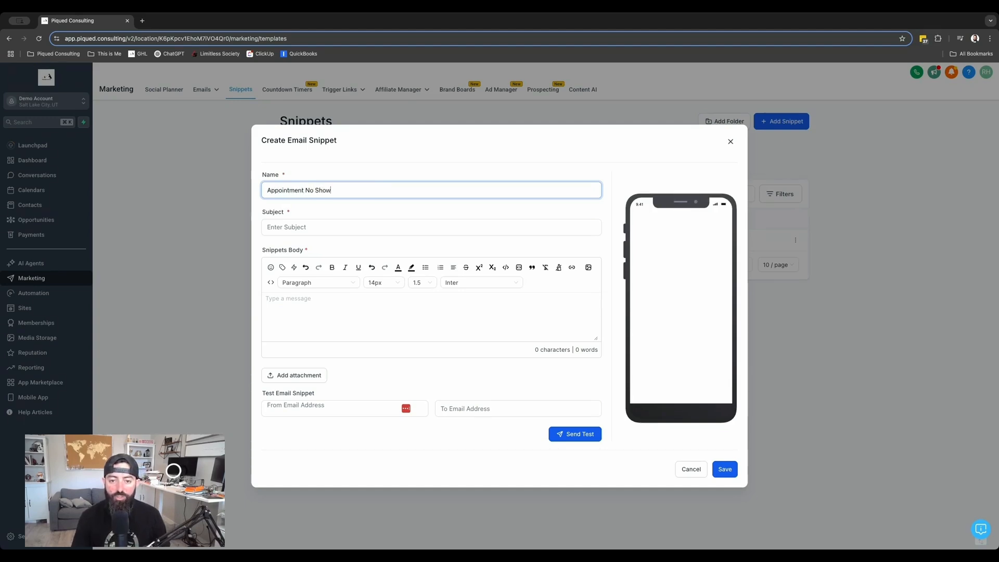
Set the email snippet's subject to "You Missed Your Appointment!"
left_click(329, 231)
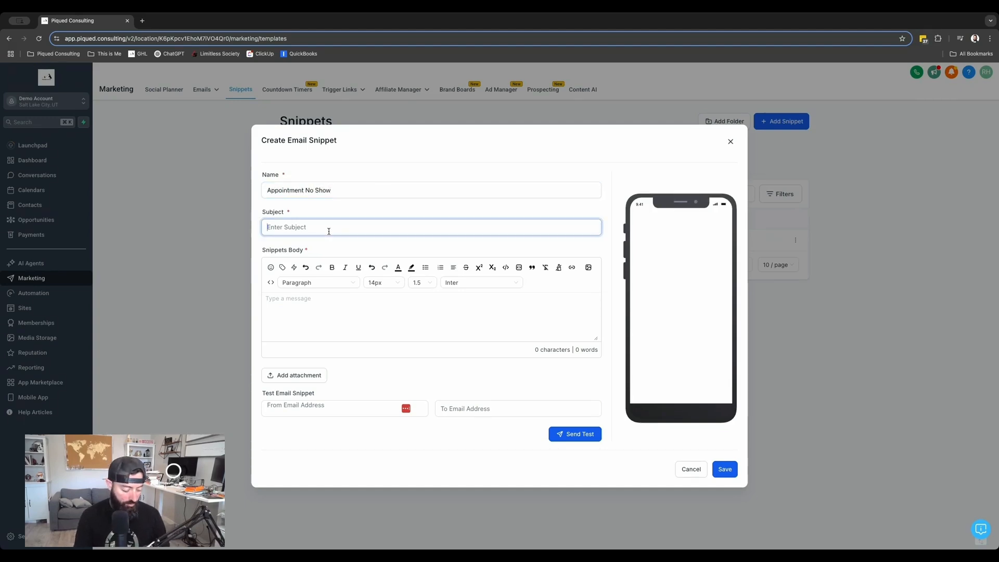
type("You Missed")
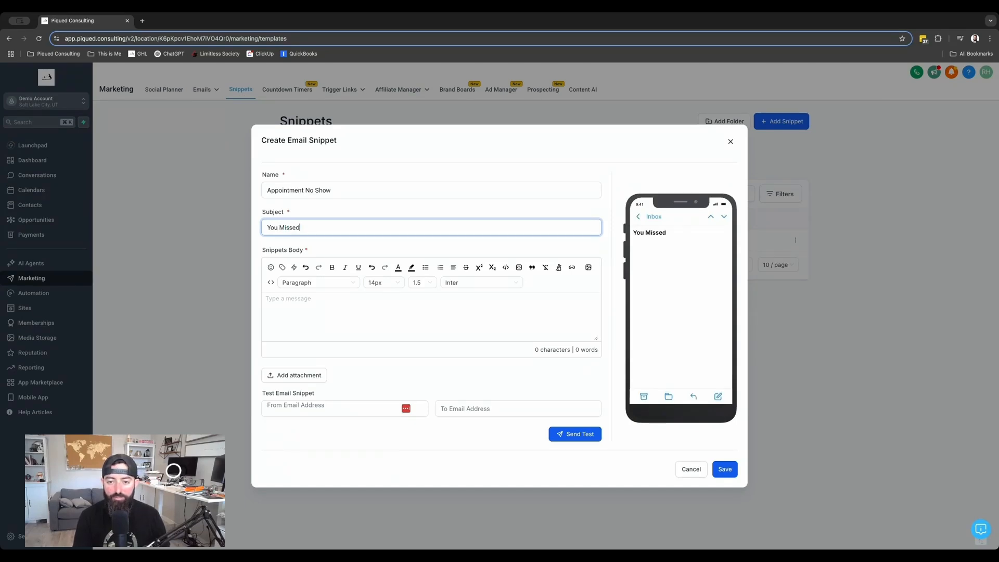
type(" Your Ap")
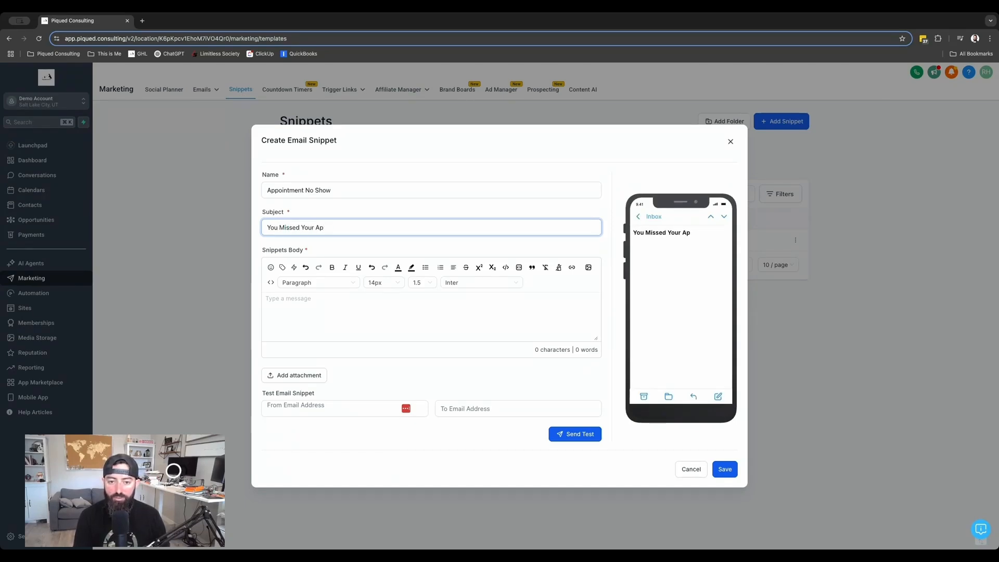
type("oppointment!")
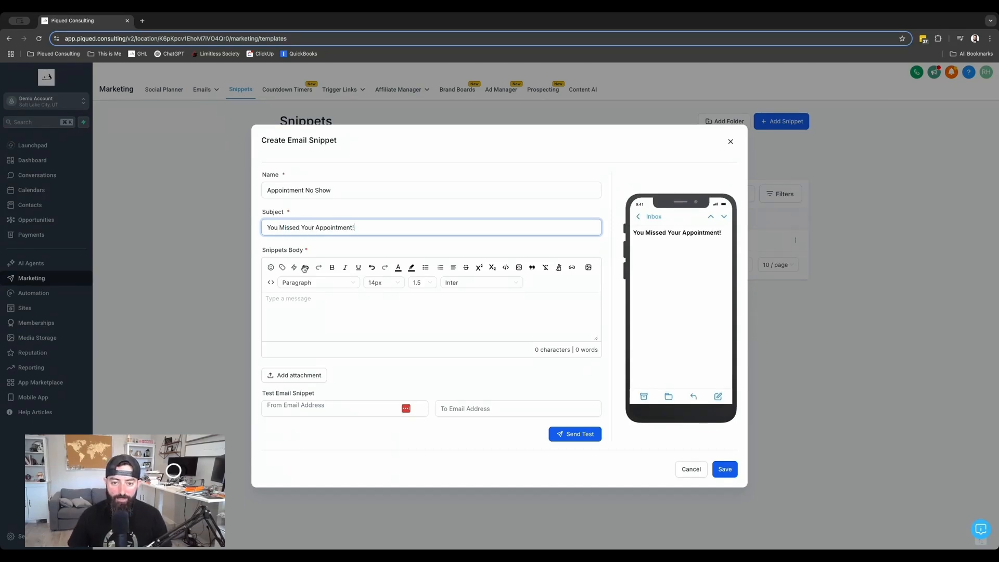
Start the snippet body with "Hey" followed by the contact's First Name custom value
left_click(304, 301)
type("Hey")
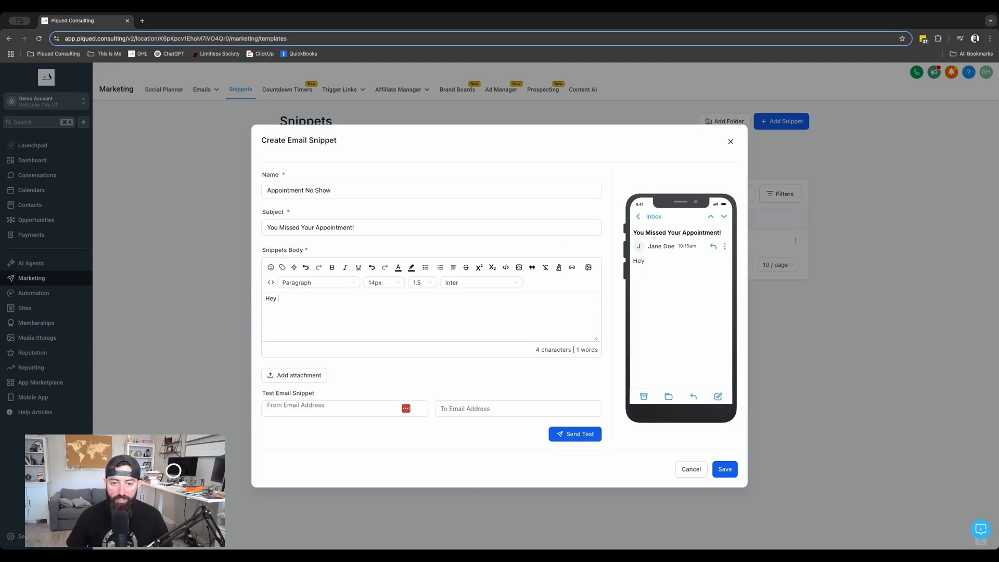
left_click(282, 267)
left_click(253, 131)
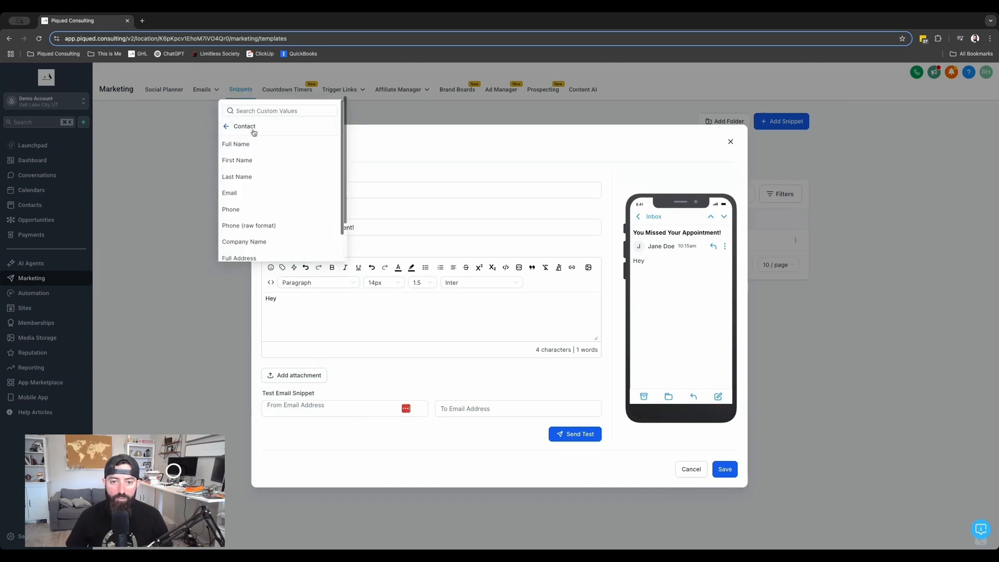
left_click(245, 161)
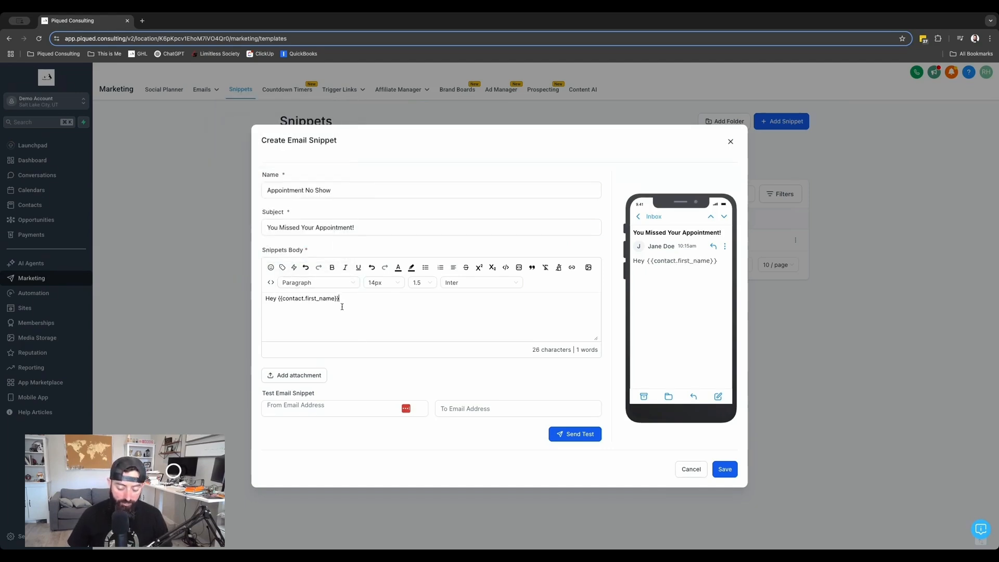
Write "Sorry we missed you. When is a good time reconnect? You can schedule at this link." and insert the Richard's Calendar trigger link
type("Sorry")
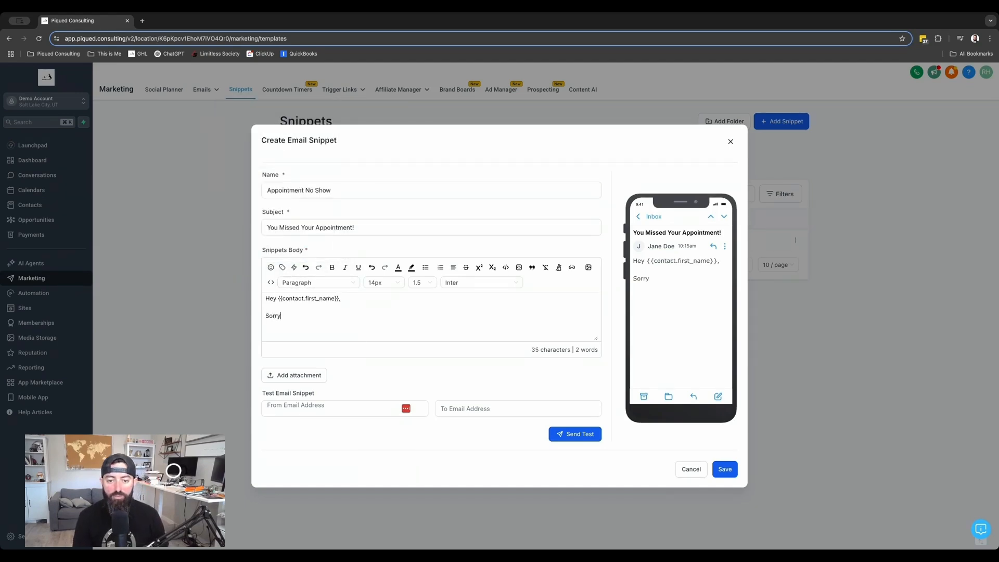
type(" we missed you. Whe")
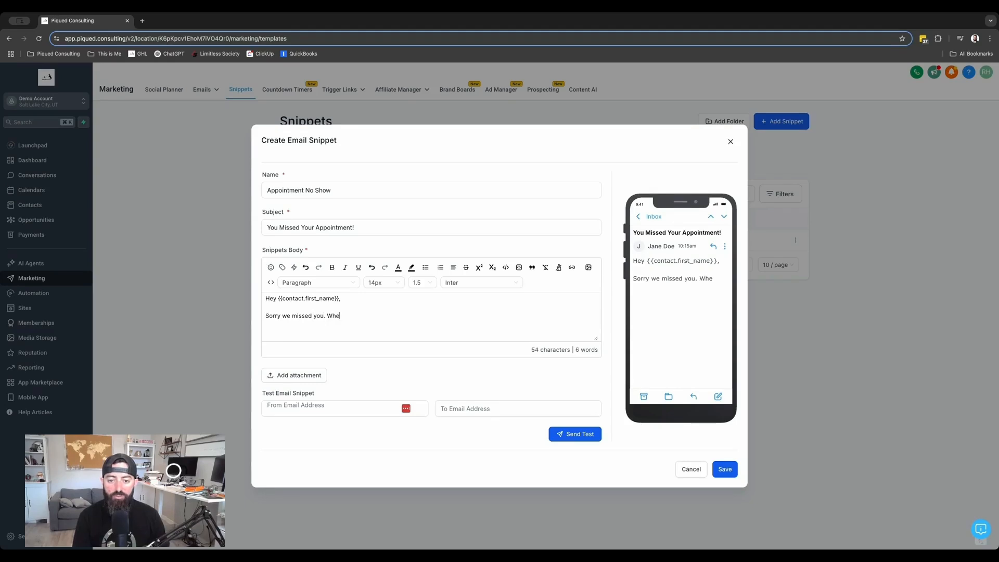
type("n is a good time reconnect?")
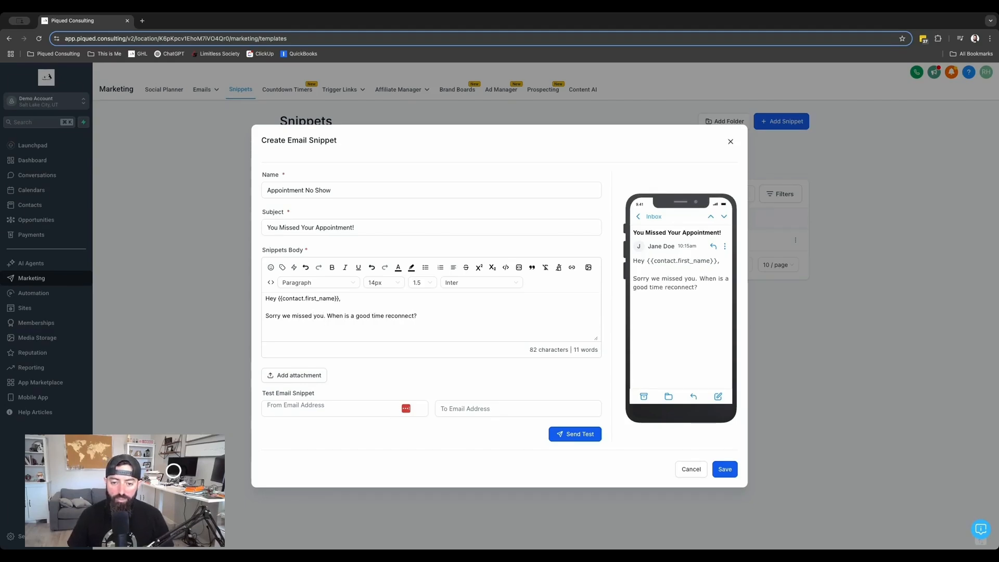
type(" You can sched")
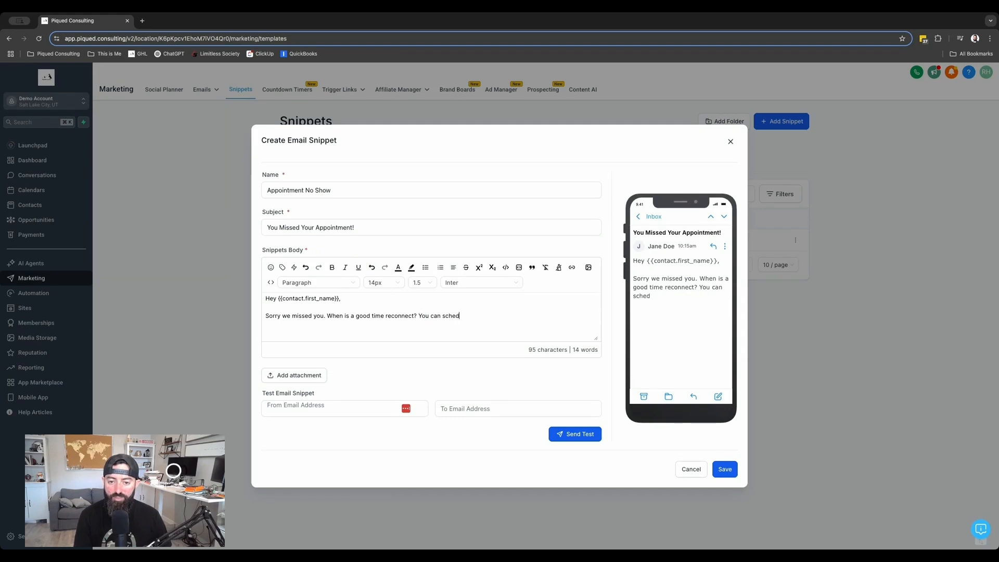
type("ule at this l")
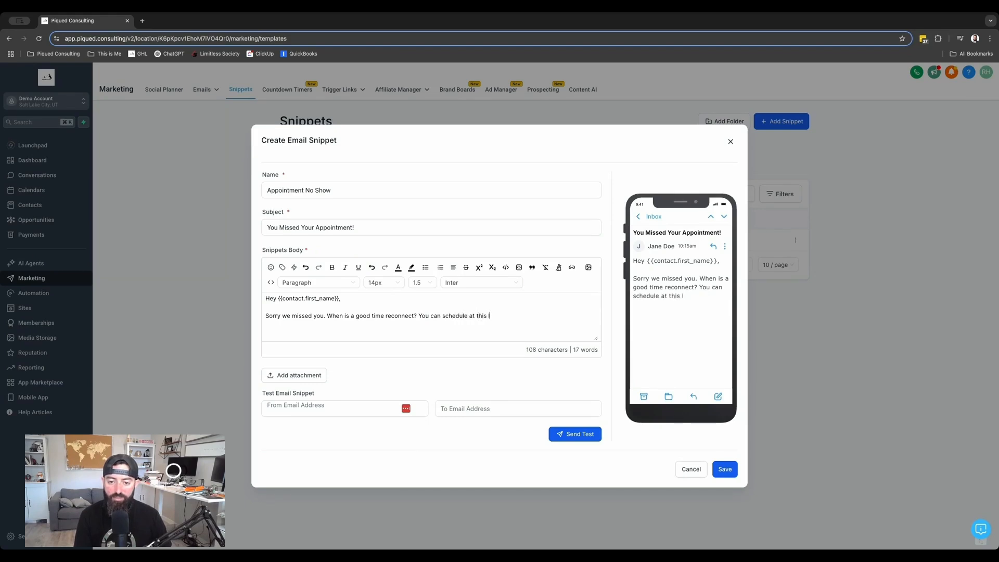
type("ink.")
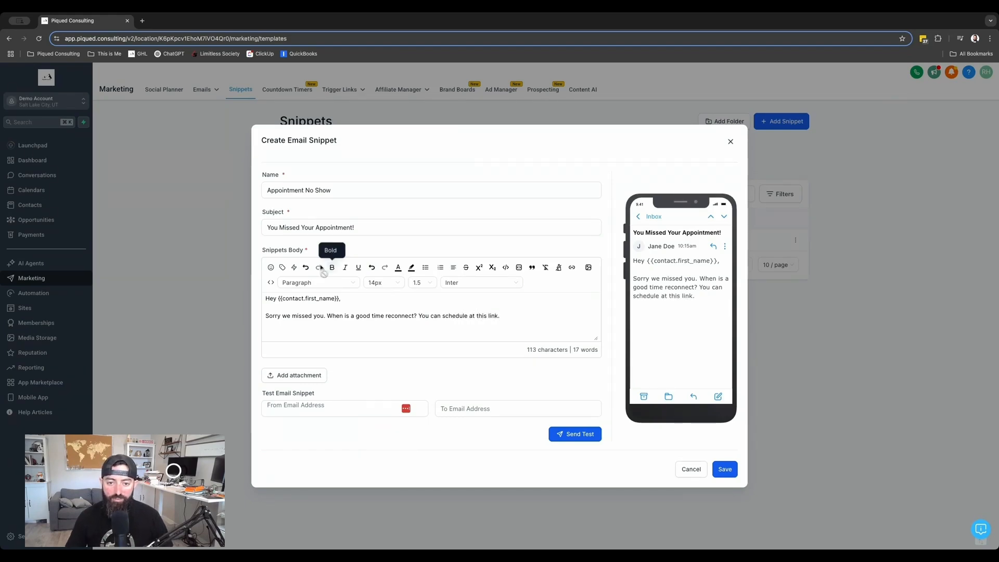
left_click(296, 268)
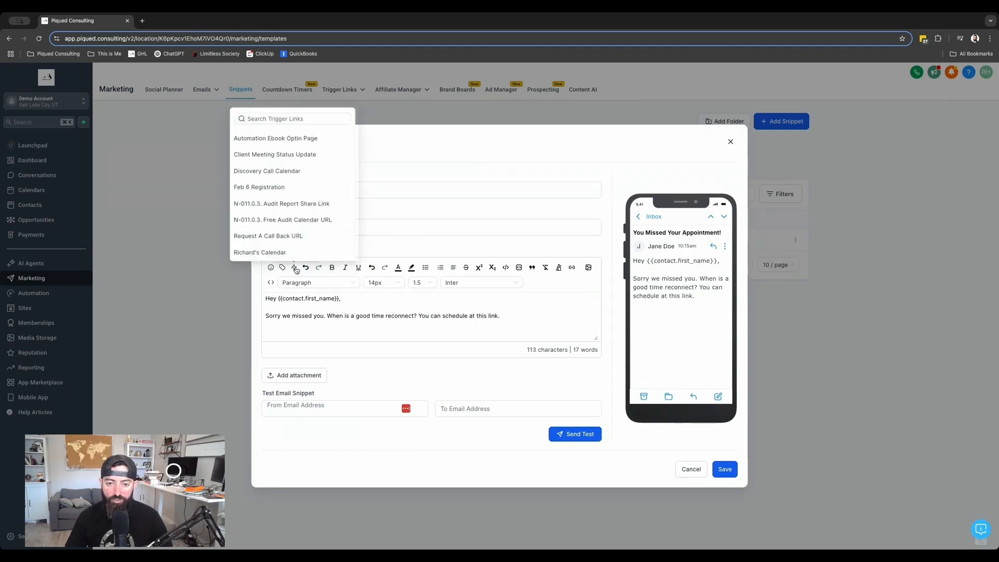
left_click(291, 252)
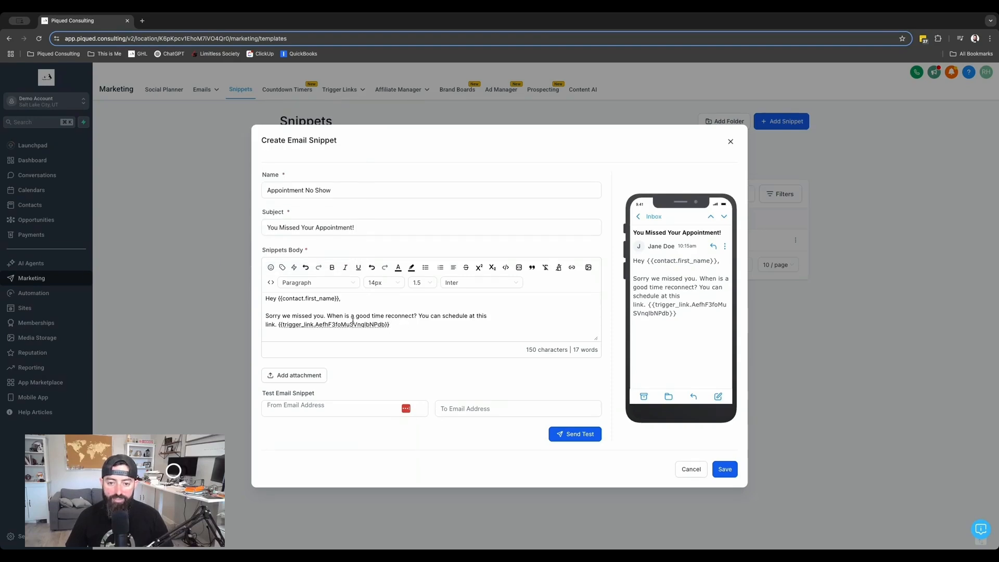
Add the sign-off "Sincerely, Piqued Consulting" below the message and save the email snippet
key("Return")
key("Return")
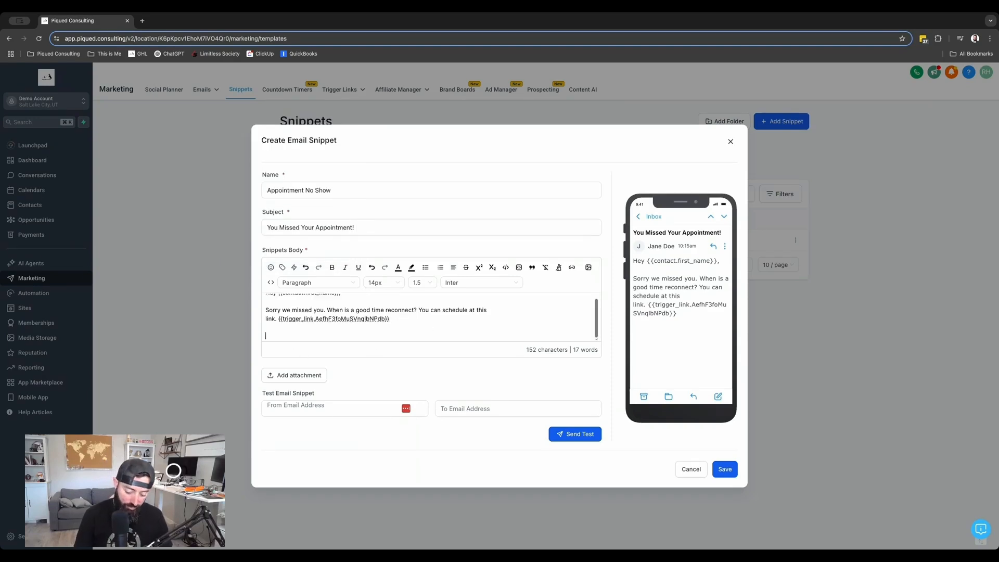
type("Pleas")
key("BackSpace")
key("BackSpace")
key("BackSpace")
key("BackSpace")
key("BackSpace")
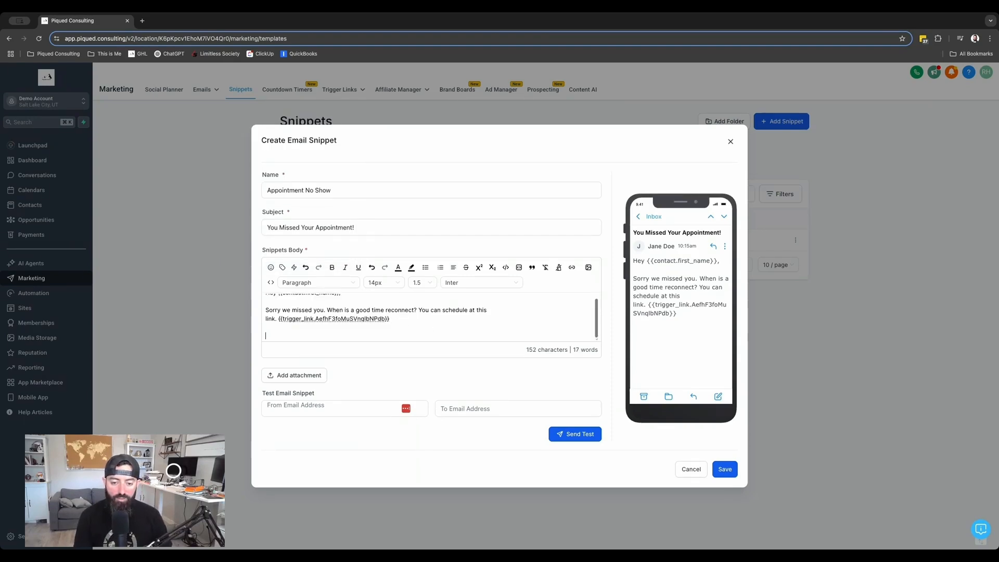
type("Sincerely,")
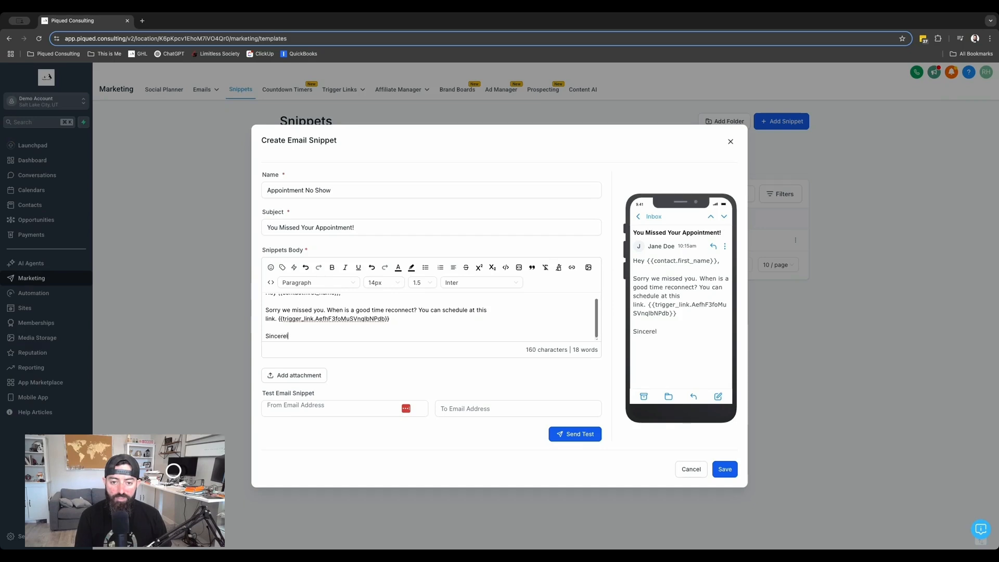
key("Return")
type("Piqued Consulting")
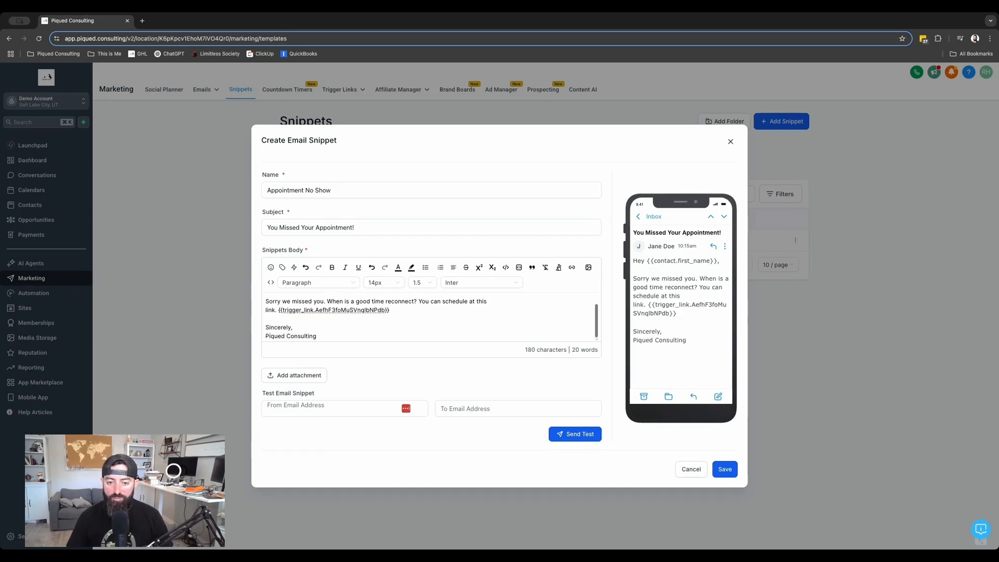
left_click(724, 471)
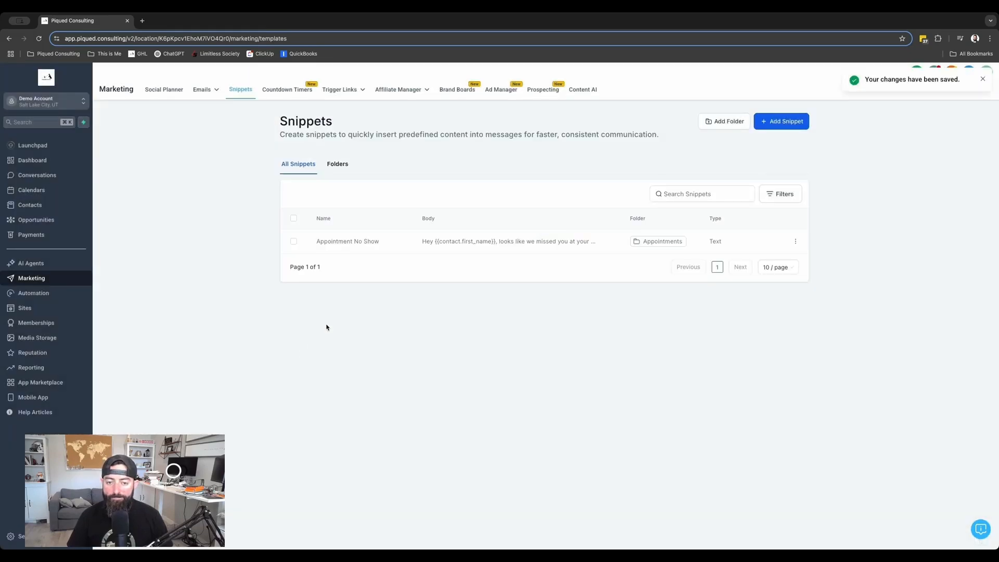
Move the email Appointment No Show snippet into the Appointments folder
left_click(338, 164)
left_click(298, 163)
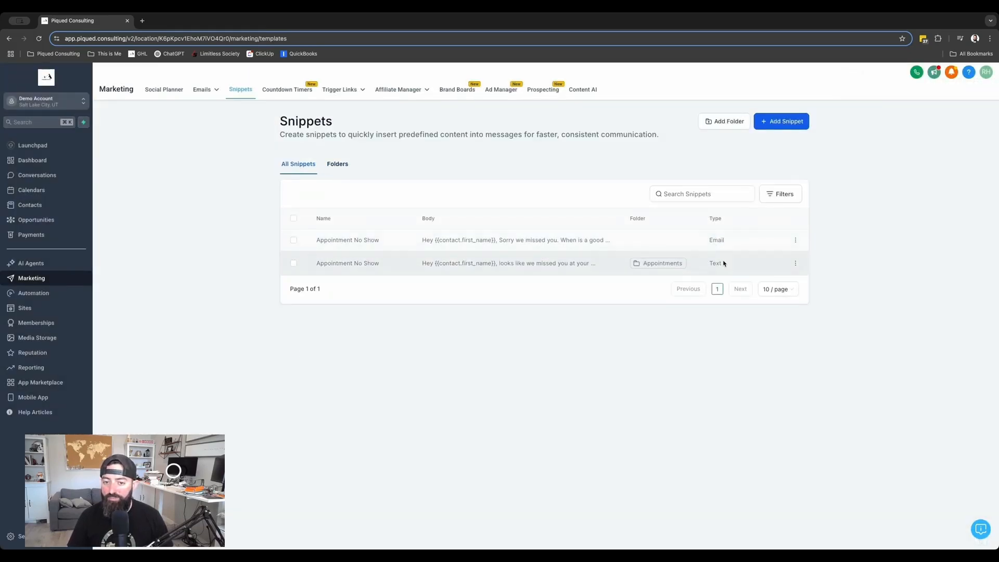
left_click(294, 240)
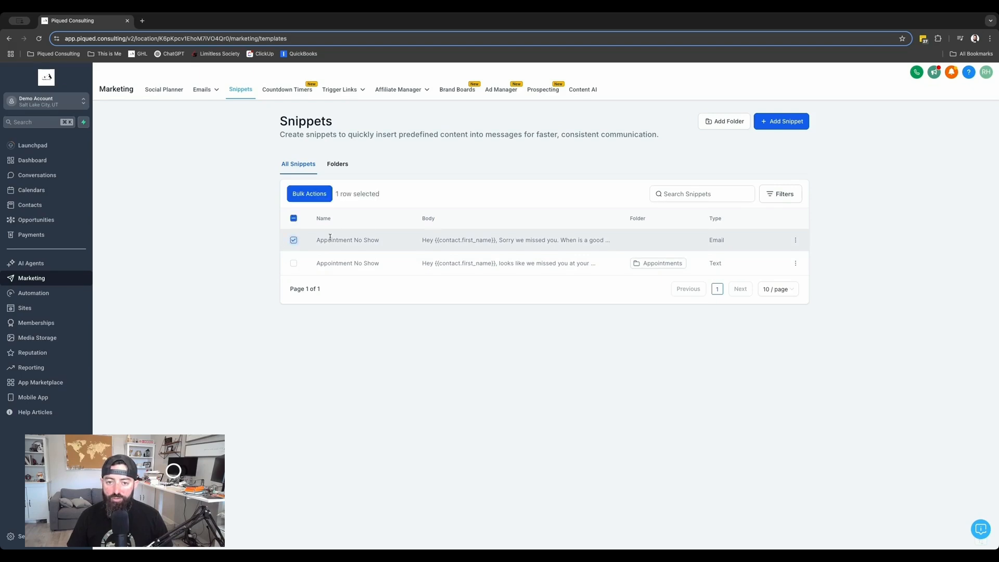
left_click(794, 241)
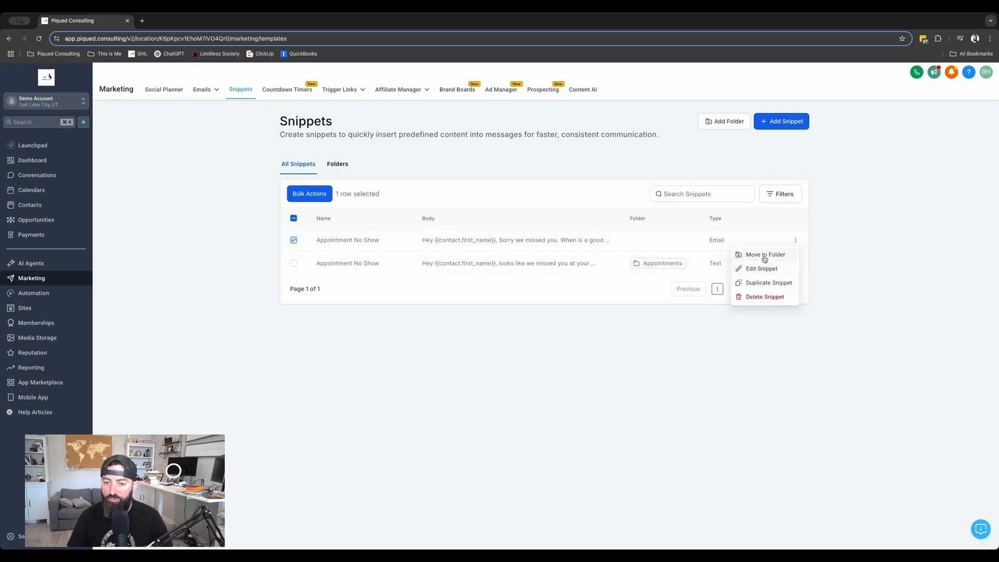
left_click(763, 254)
left_click(467, 308)
left_click(464, 327)
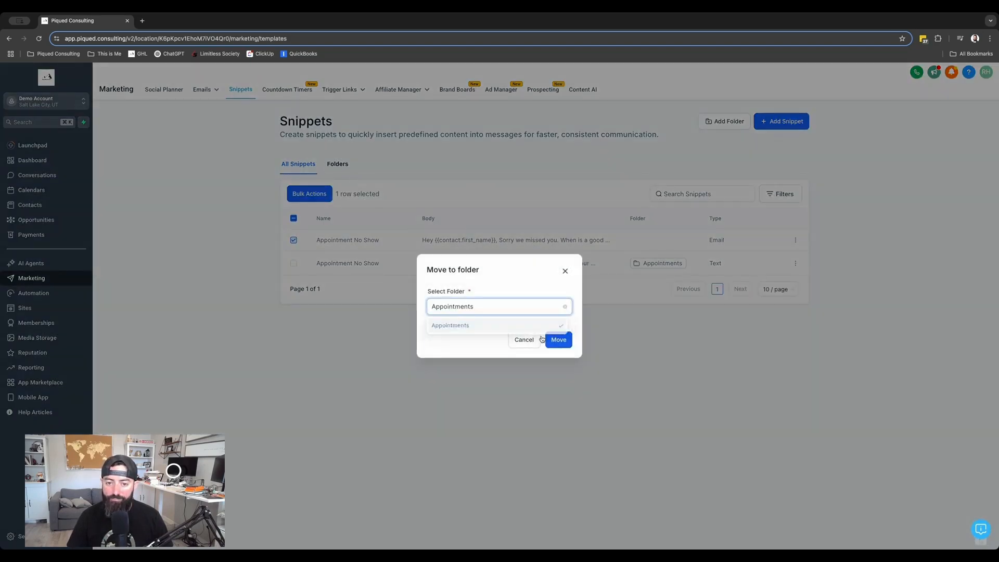
left_click(558, 339)
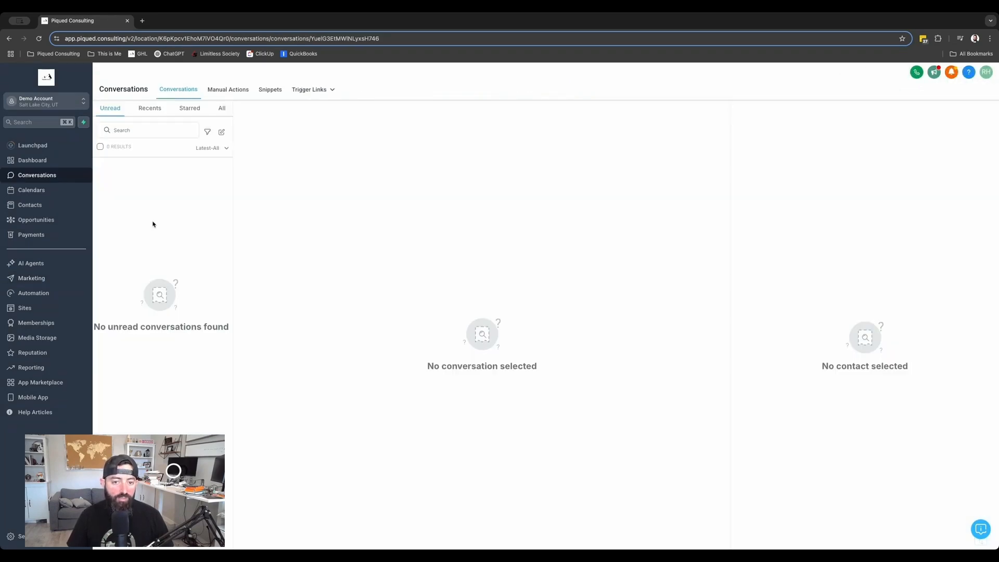
Open a contact's record and insert the Appointment No Show text snippet from the Appointments folder into an SMS
left_click(15, 206)
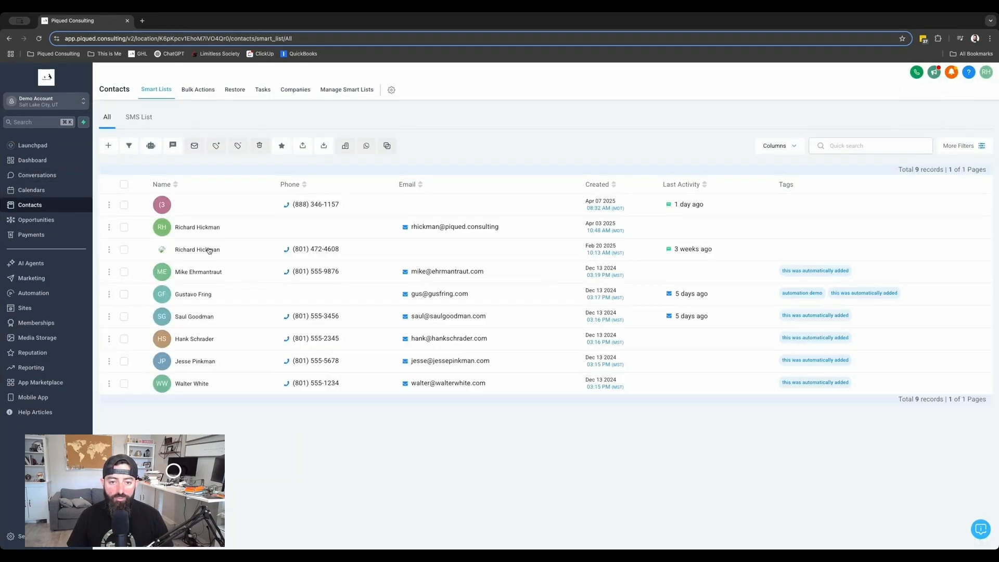
left_click(197, 267)
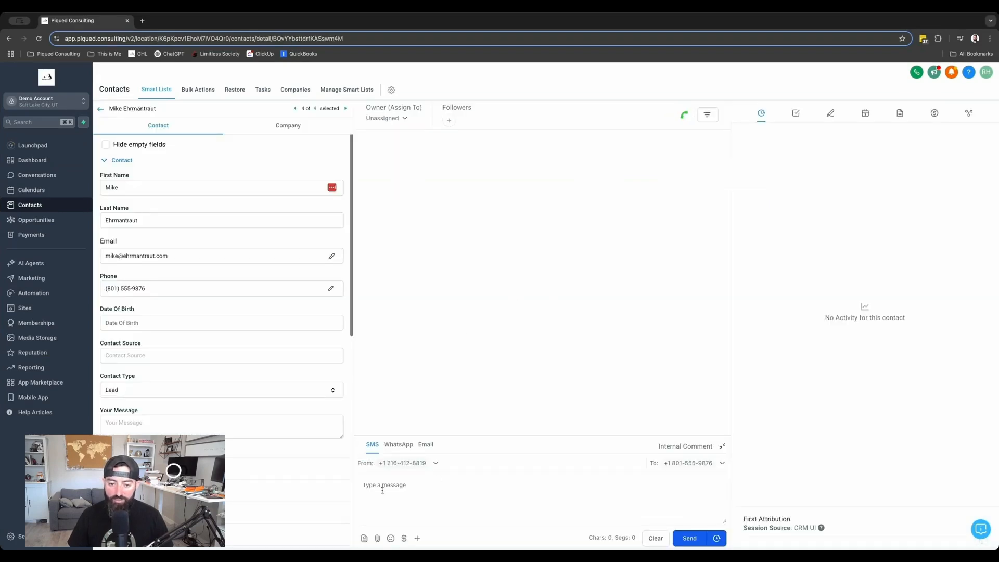
left_click(379, 492)
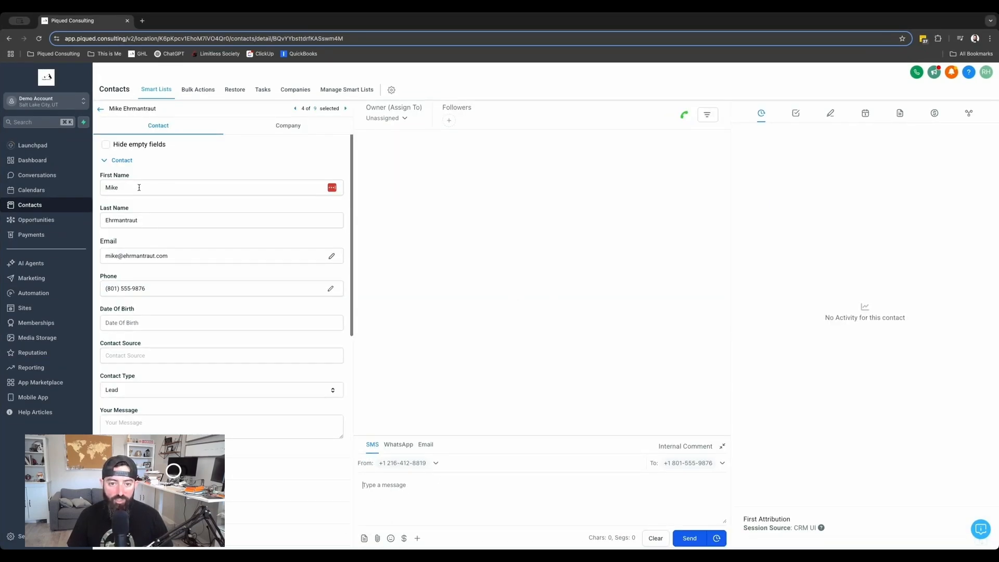
left_click(364, 539)
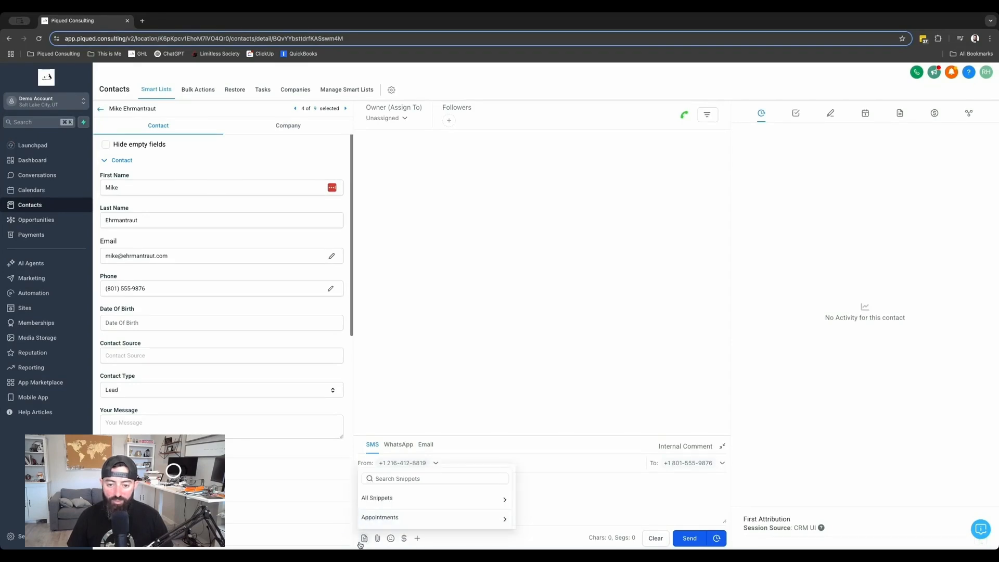
left_click(404, 518)
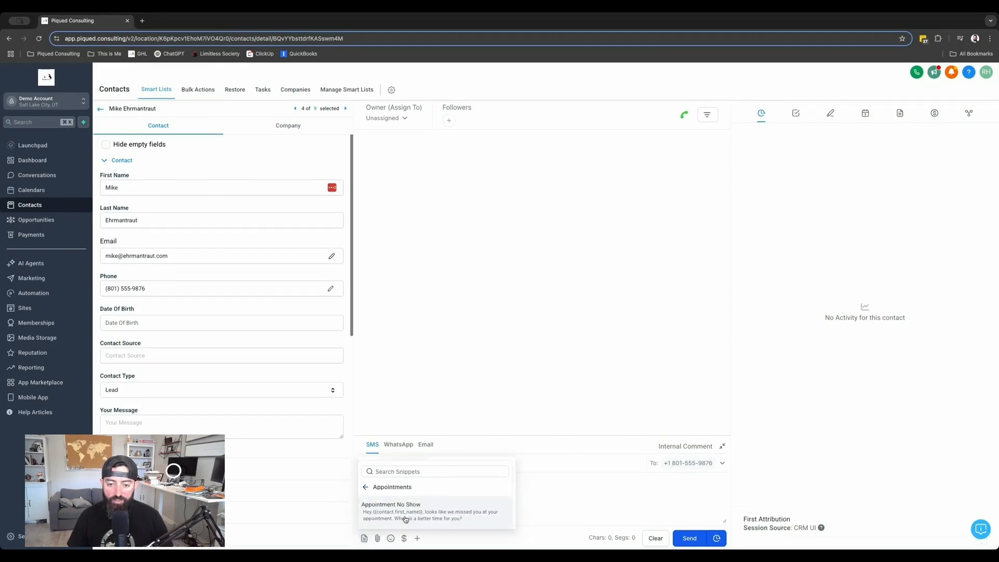
left_click(409, 514)
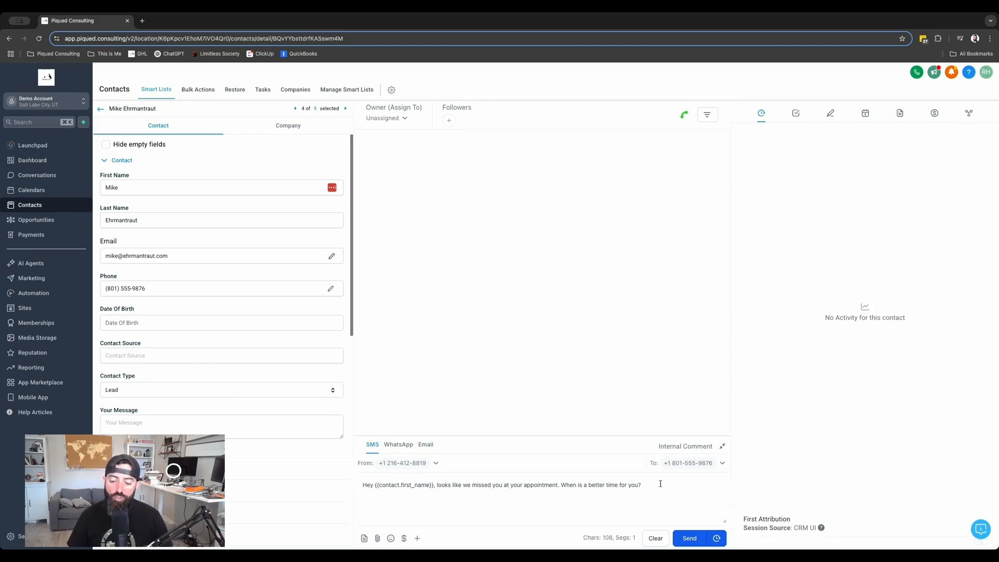
Switch the contact's composer to Email and insert the Appointment No Show email snippet
left_click(425, 445)
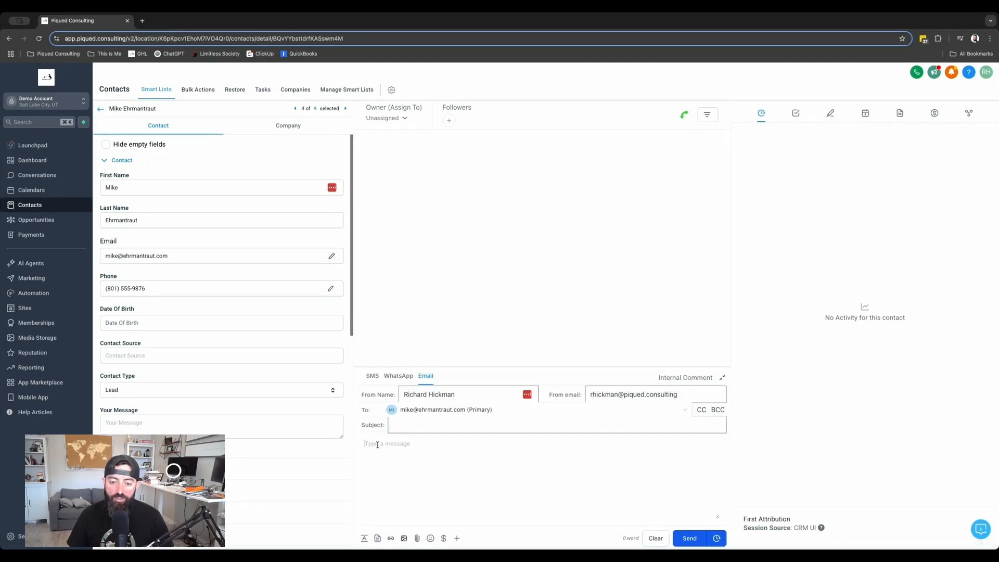
left_click(378, 538)
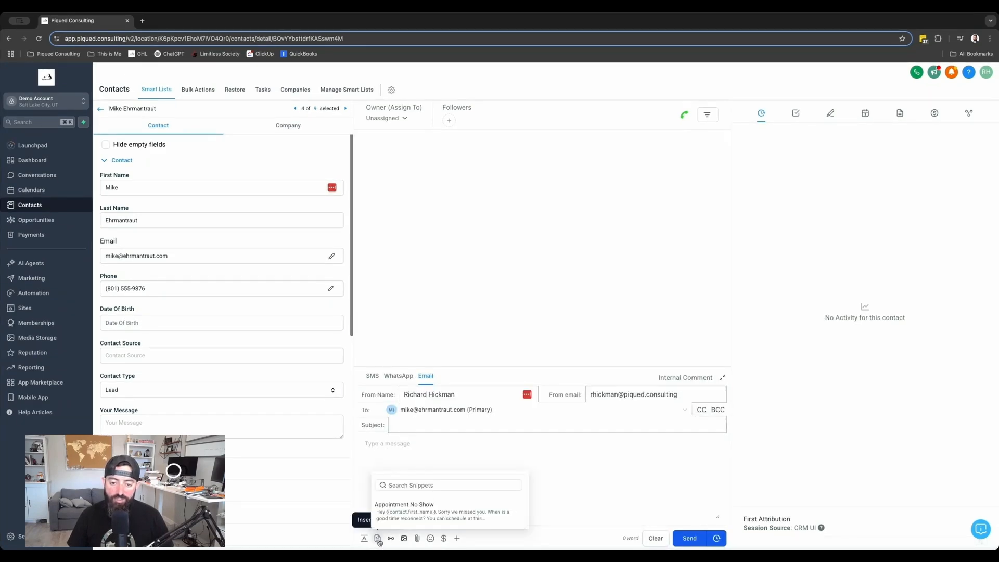
left_click(418, 512)
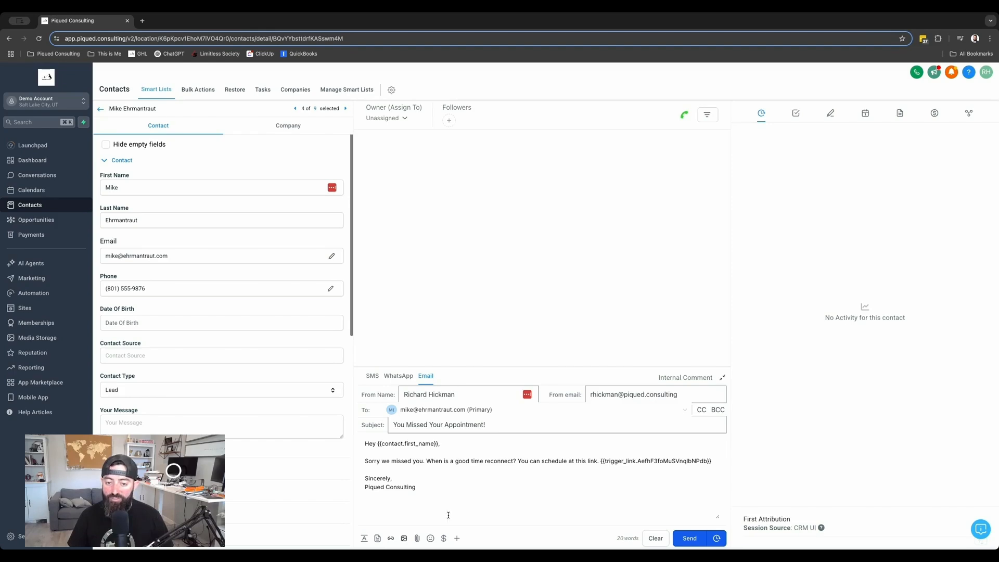
left_click(405, 395)
key("Tab")
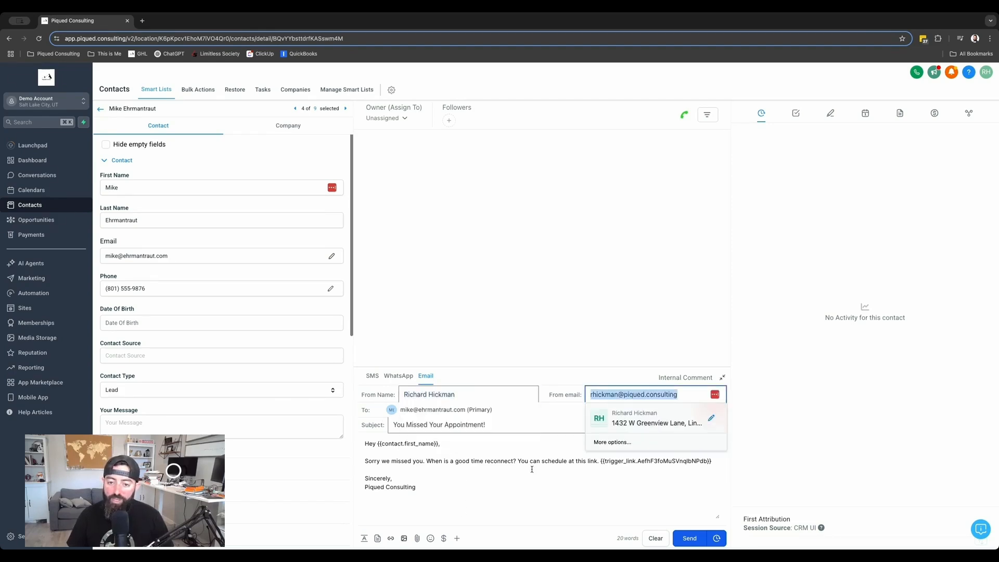
Switch the contact's message composer back from Email to SMS
left_click(516, 474)
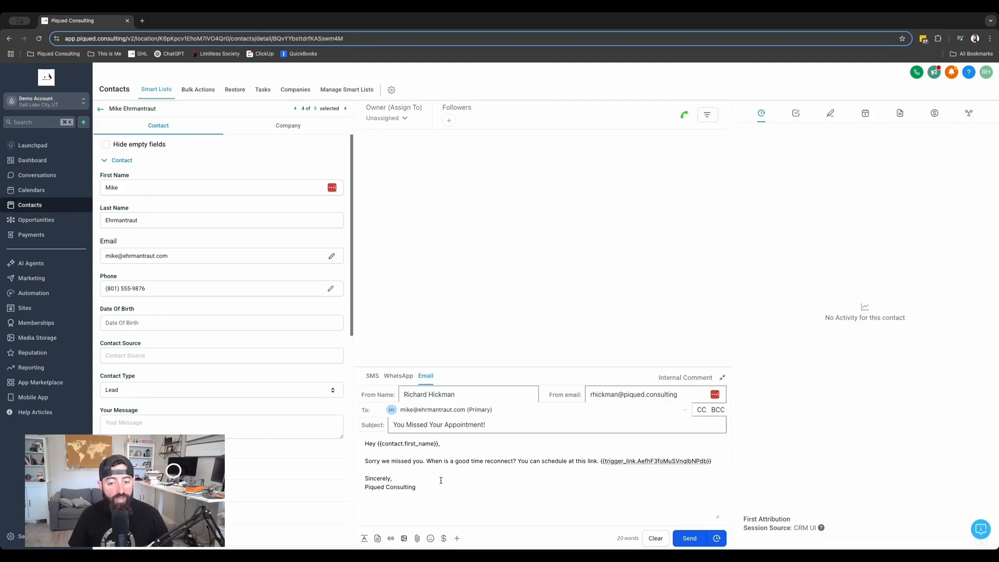
left_click(372, 376)
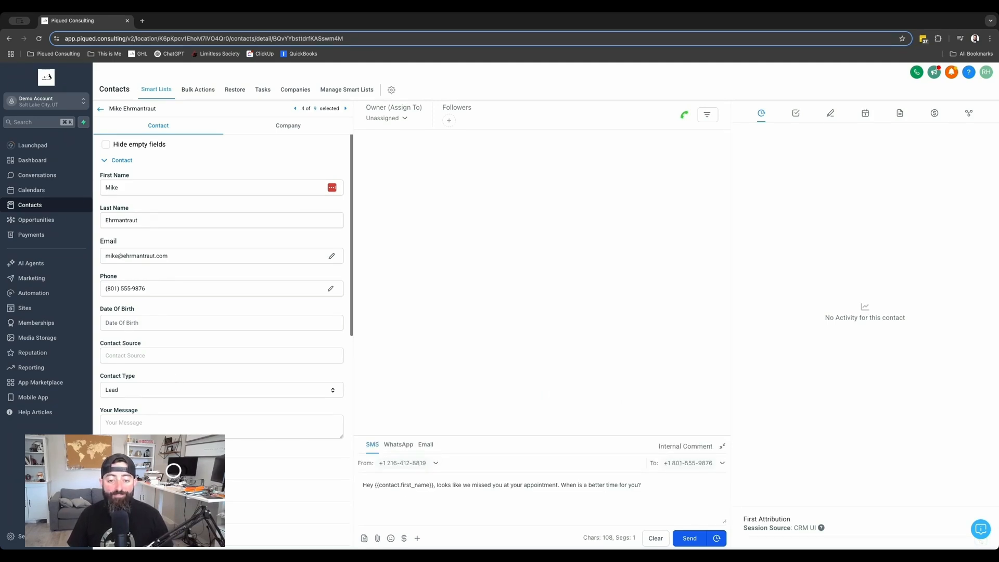
Open a contact's conversation under all Conversations and insert the Appointment No Show snippet from Appointments into the SMS
left_click(36, 175)
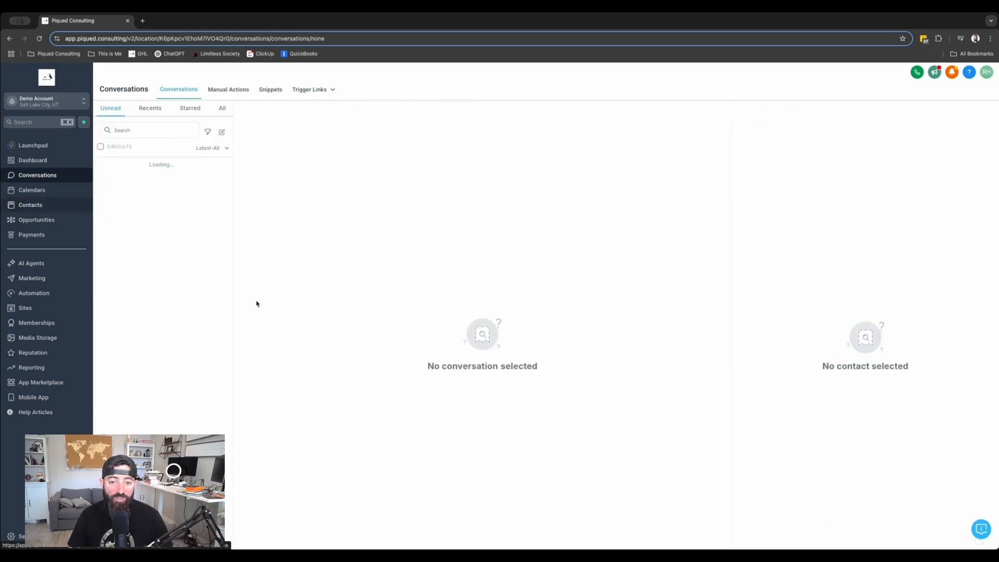
left_click(222, 107)
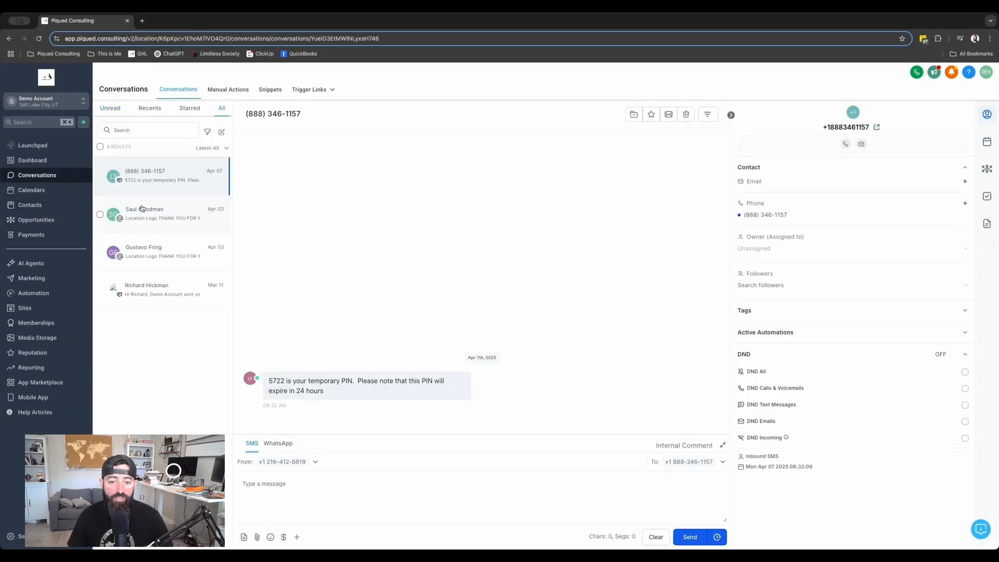
left_click(141, 208)
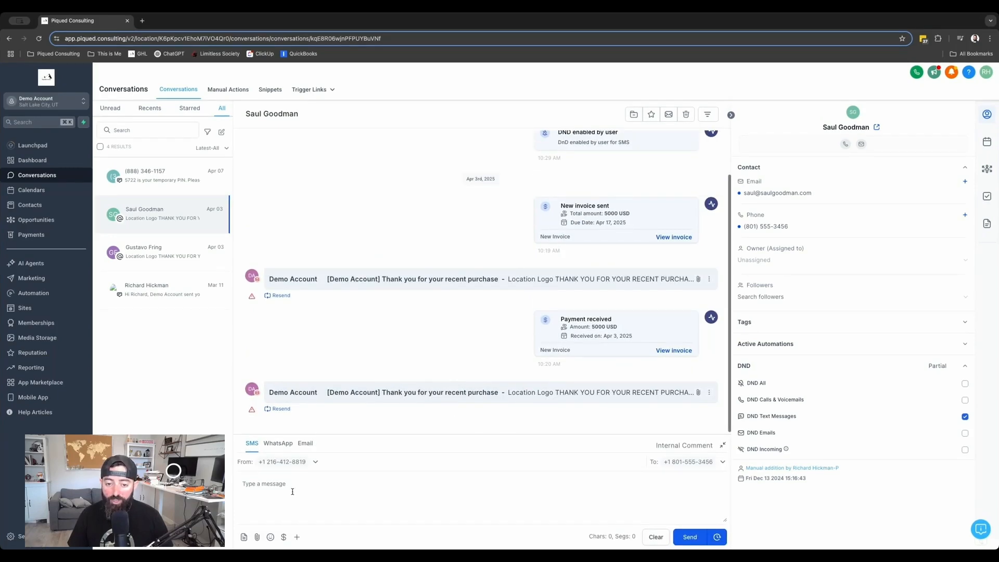
left_click(244, 536)
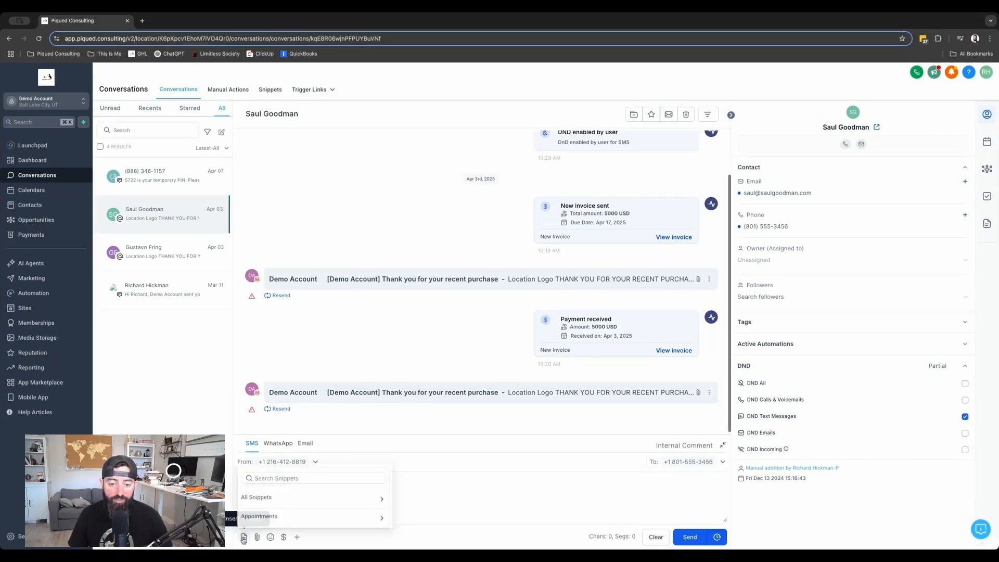
left_click(252, 507)
left_click(282, 512)
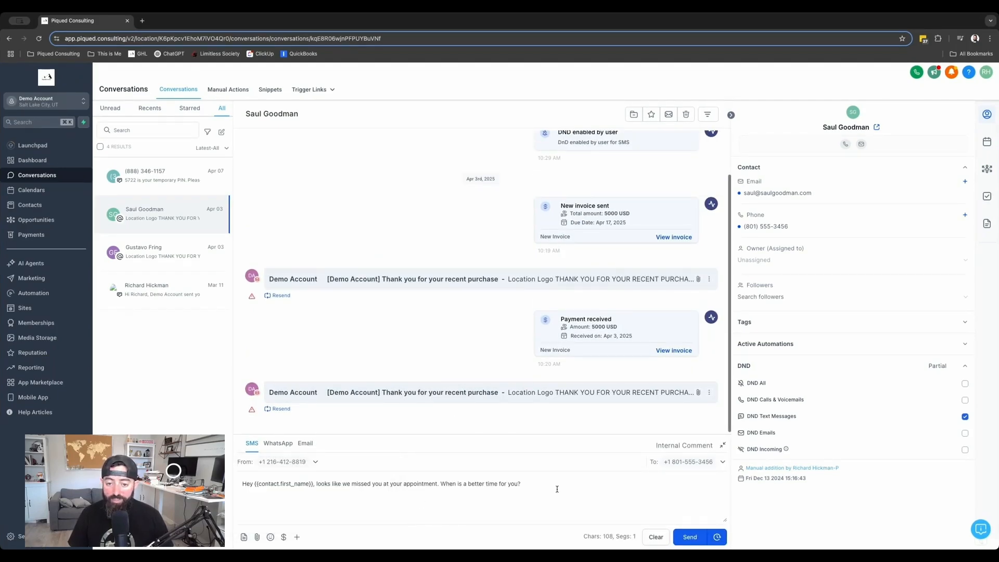
Highlight the inserted no-show SMS text in the conversation and again in the contact's record
left_click_drag(557, 489, 224, 486)
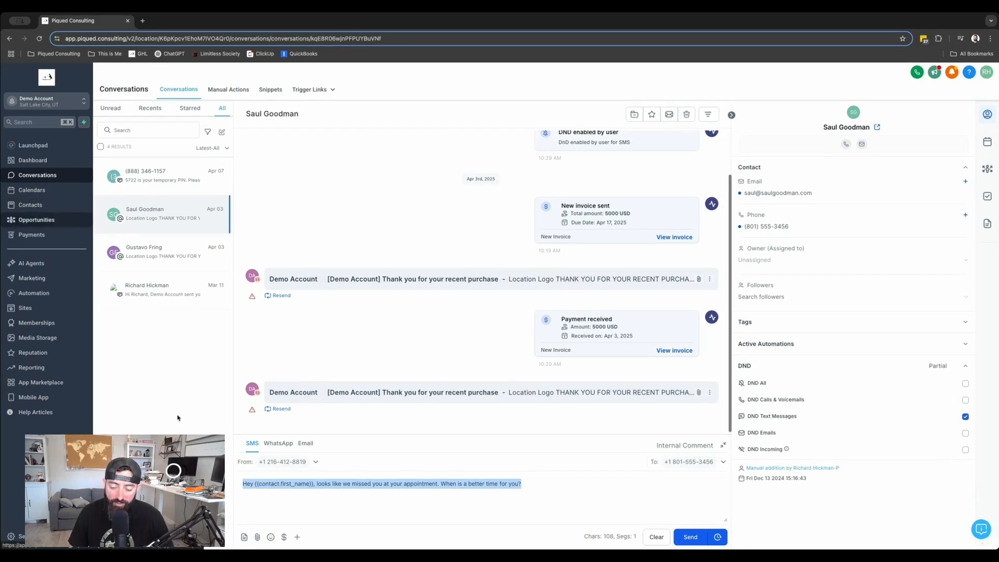
left_click(530, 484)
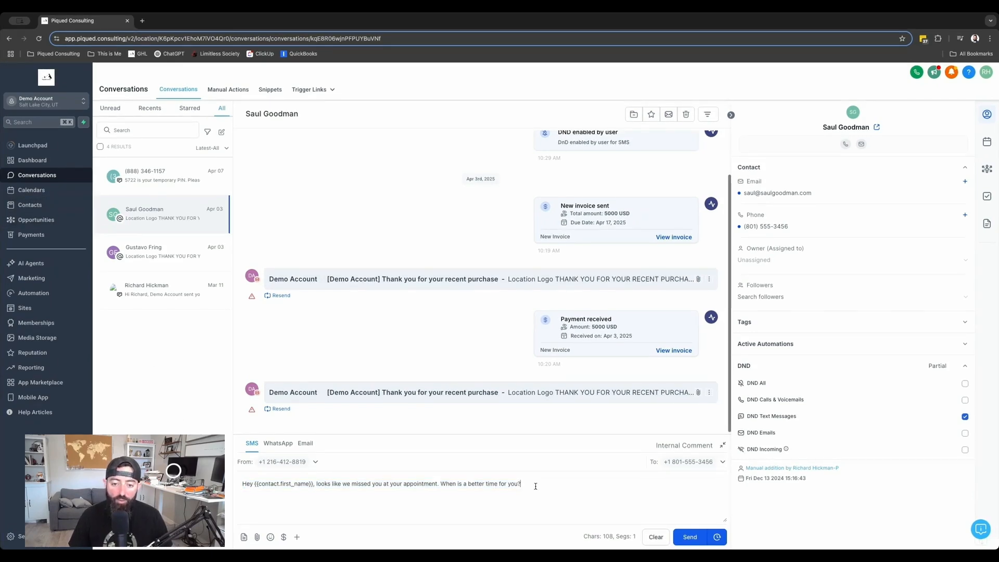
left_click_drag(536, 486, 237, 478)
left_click(566, 492)
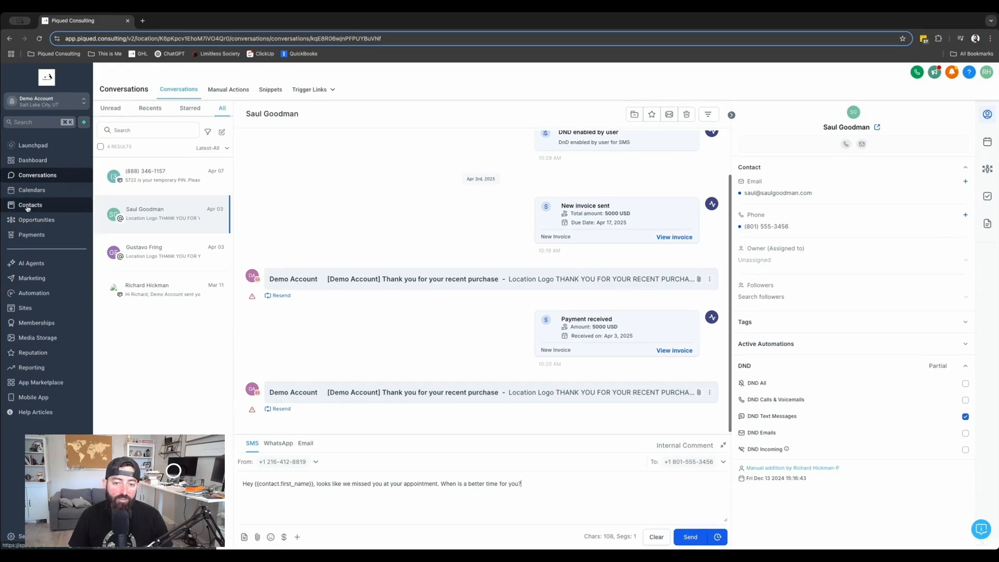
left_click(851, 113)
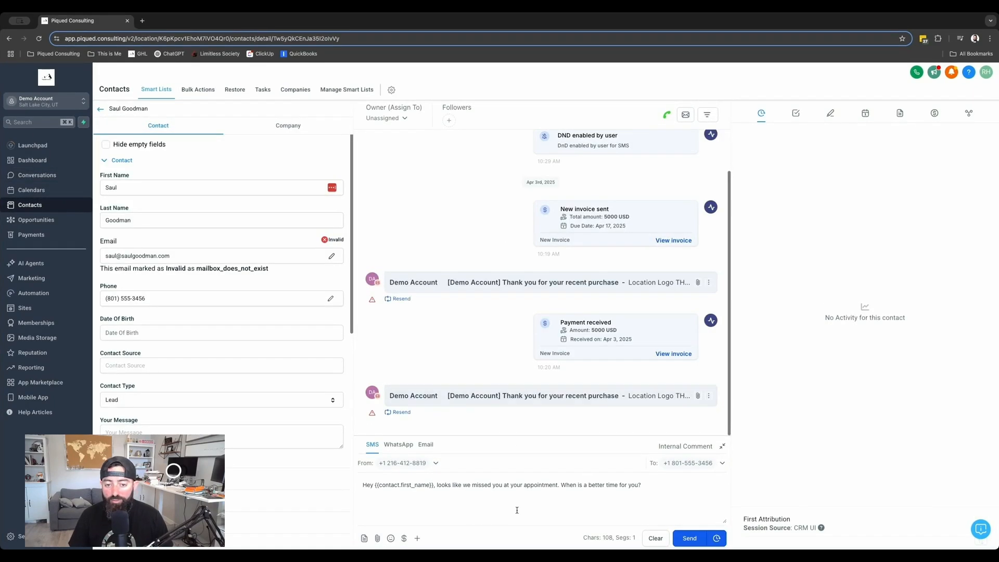
triple_click(535, 487)
left_click(597, 494)
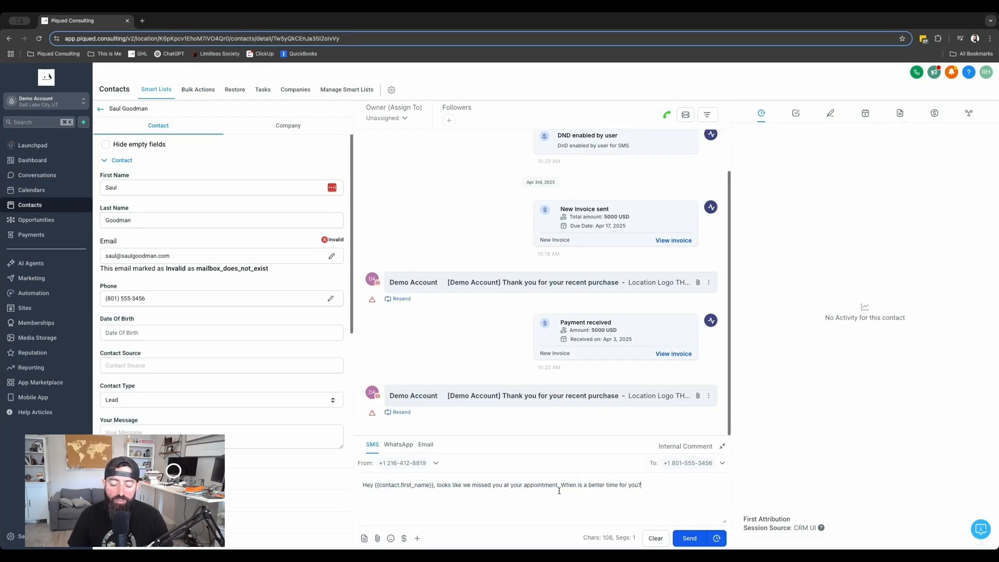
Create a new automation workflow starting from scratch
left_click(50, 295)
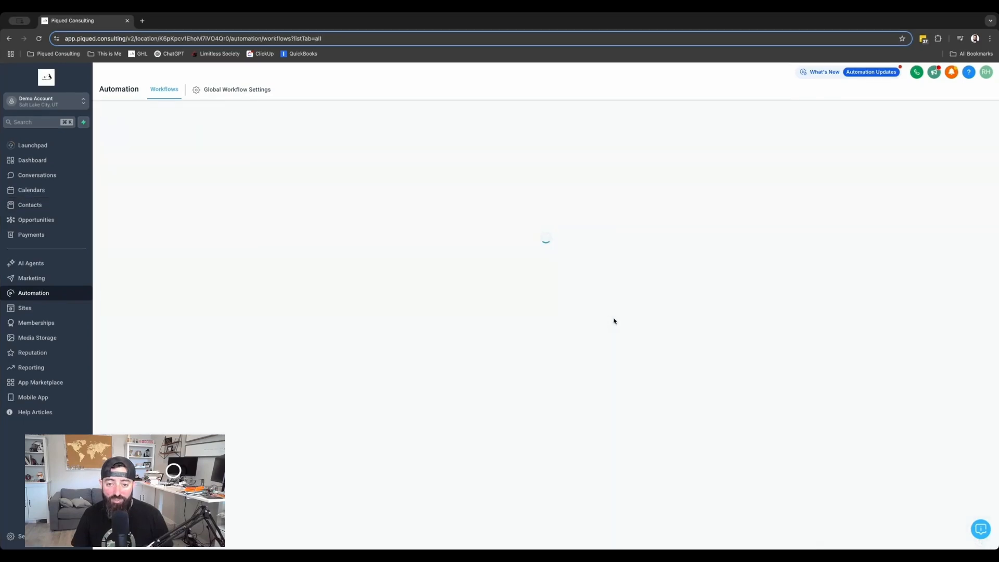
left_click(766, 125)
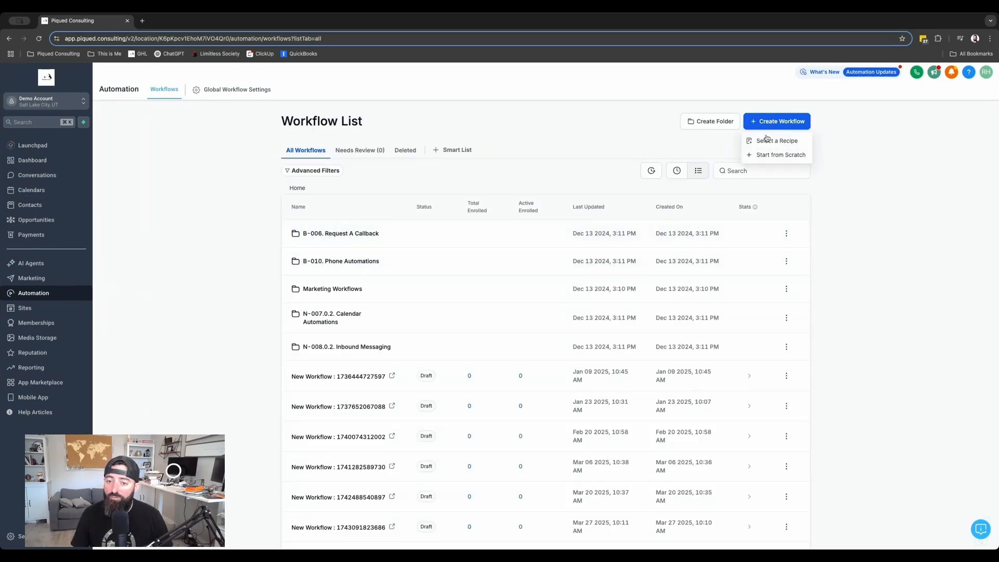
left_click(771, 155)
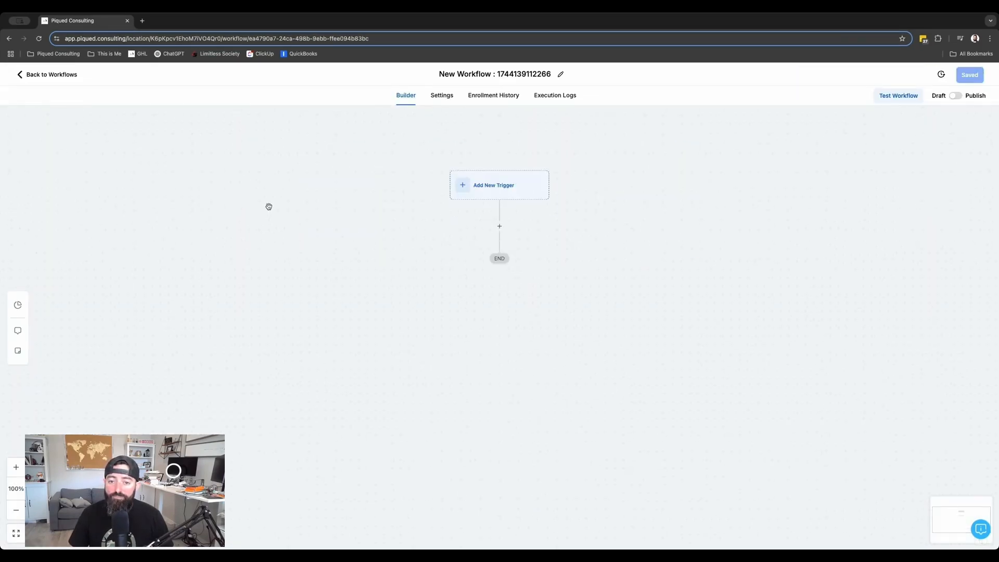
Add a Send SMS action to the workflow using the Appointment No Show (HTML snippet) template
left_click(500, 227)
type("sms")
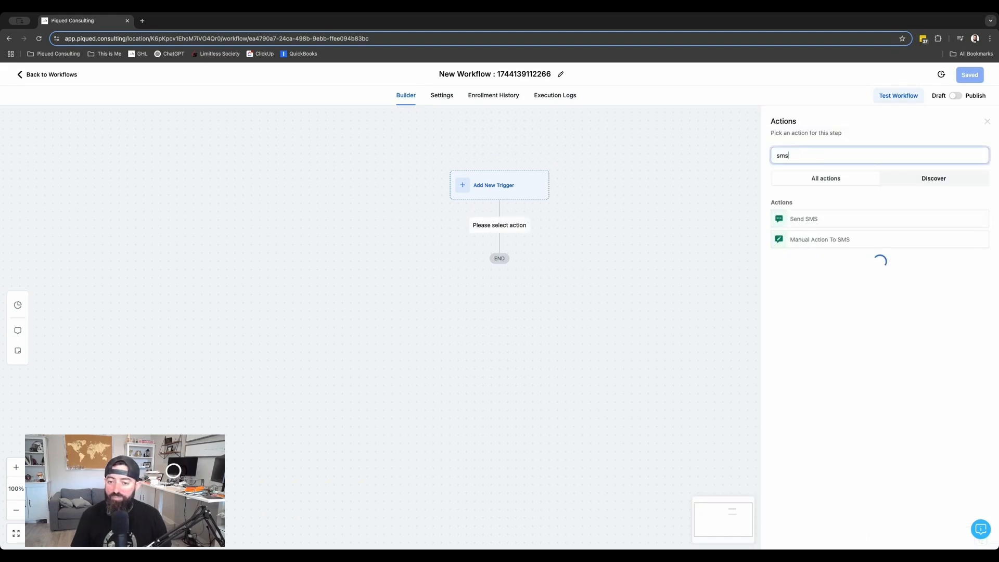
left_click(832, 221)
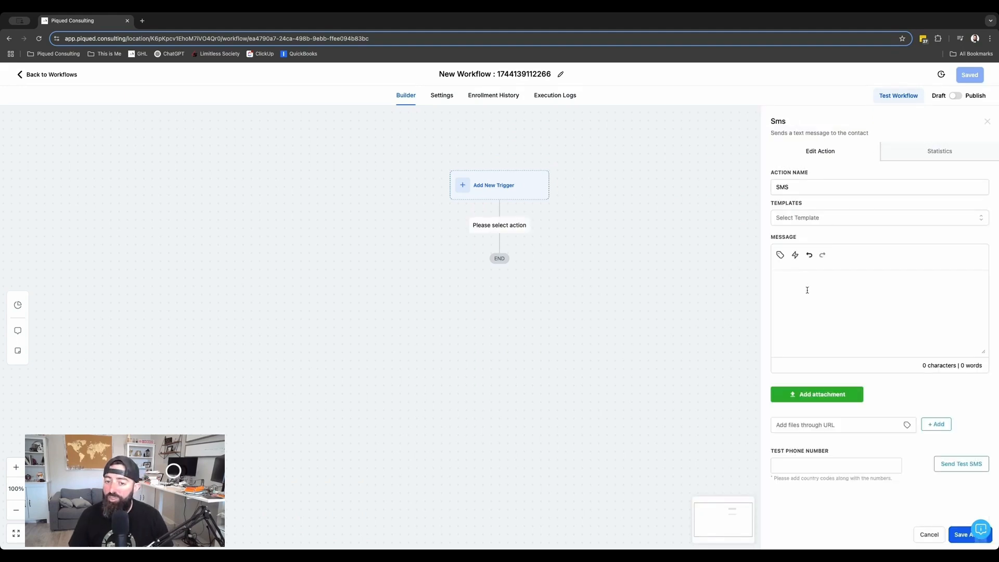
left_click(806, 219)
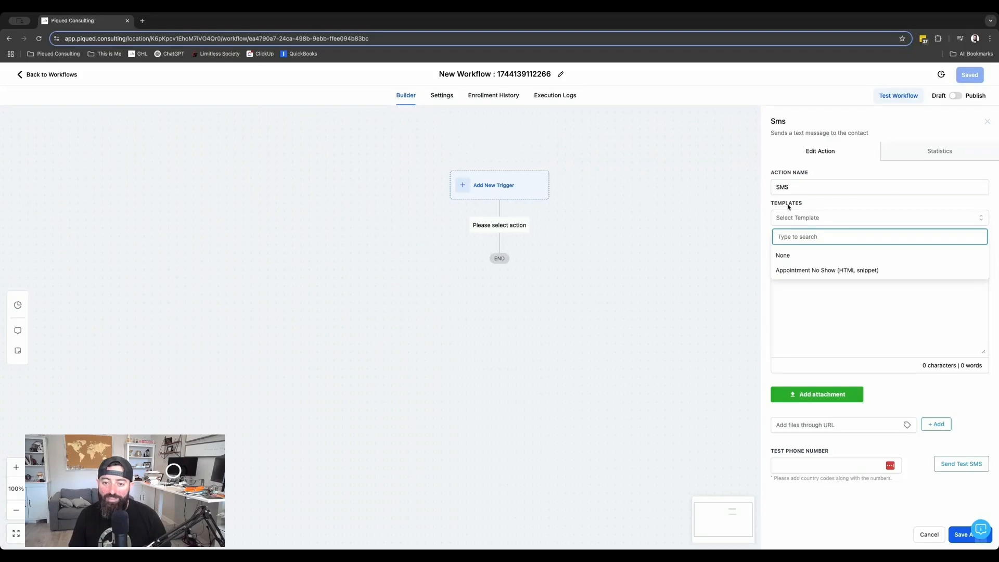
left_click(811, 270)
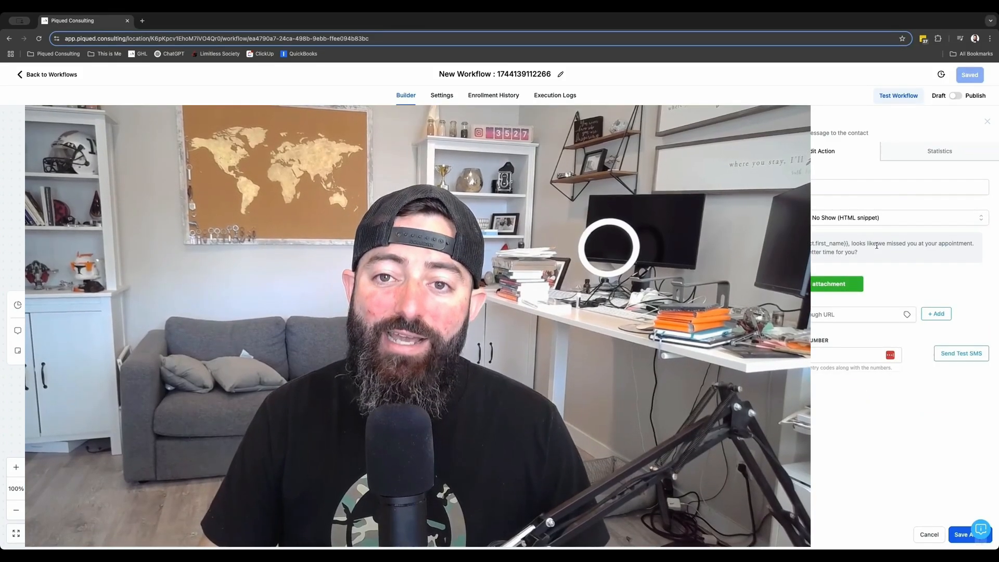
left_click_drag(832, 252, 804, 243)
left_click(829, 244)
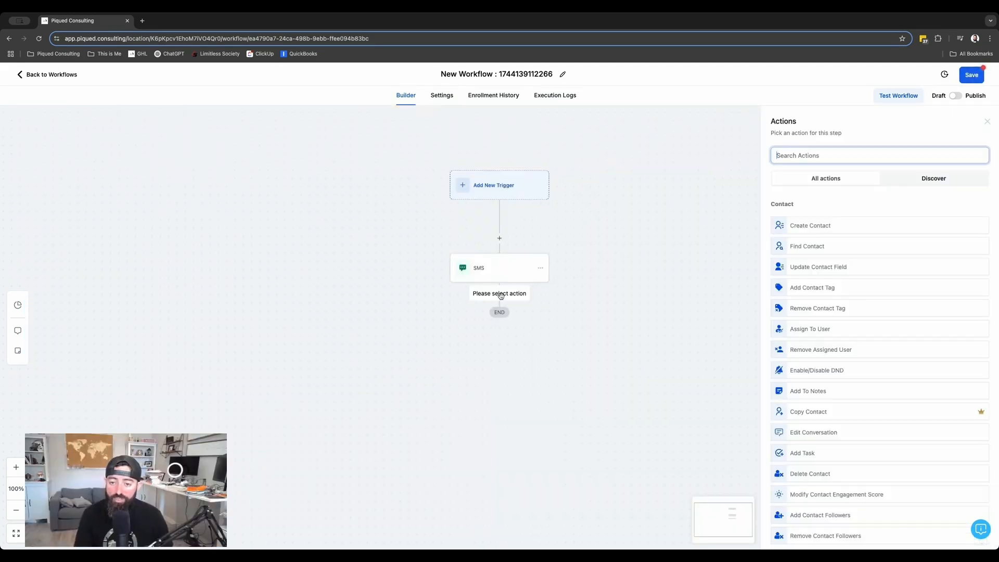
Add a Send Email action using the Appointment No Show (HTML snippet) template and save the action
type("em")
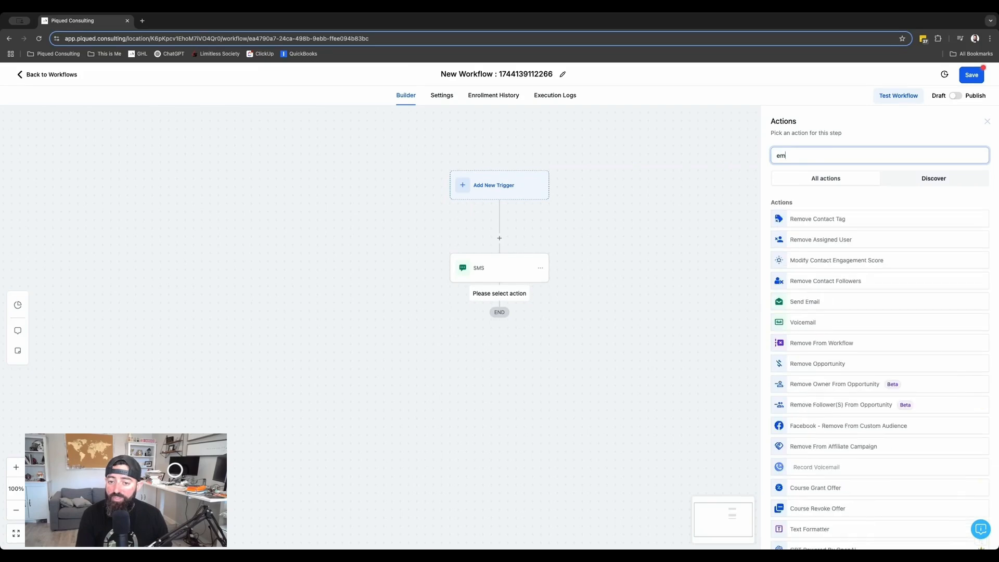
left_click(807, 303)
left_click(823, 363)
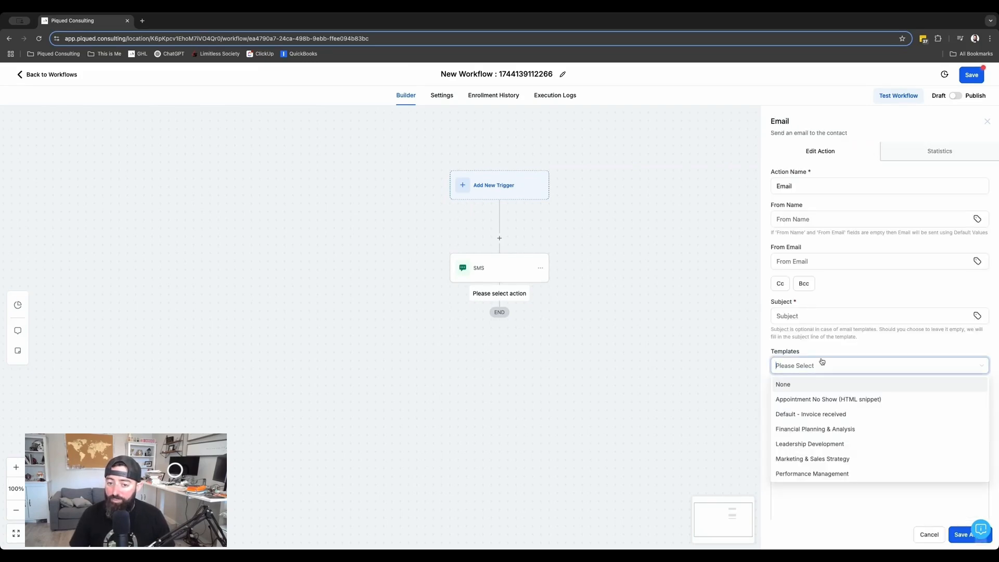
left_click(869, 400)
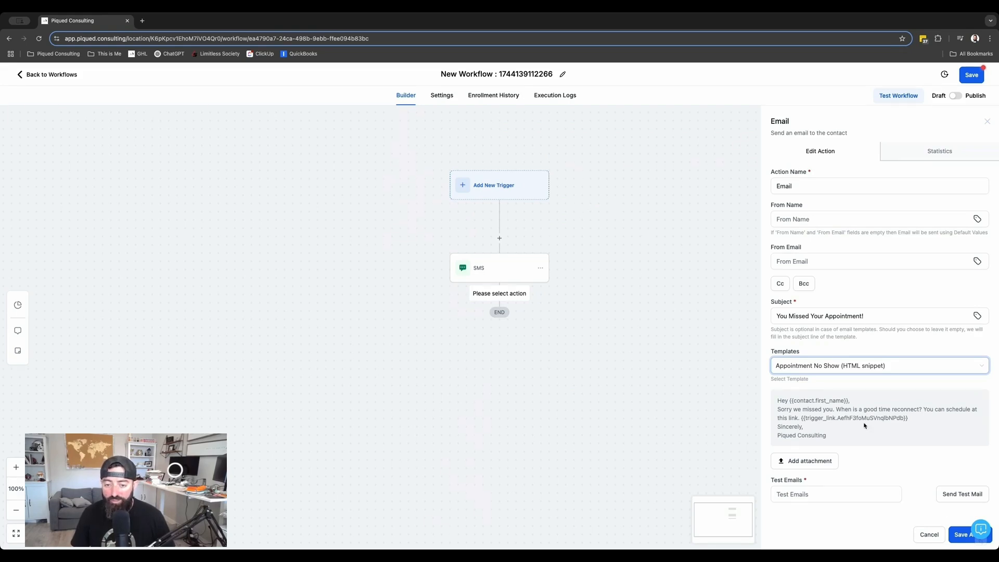
left_click(962, 537)
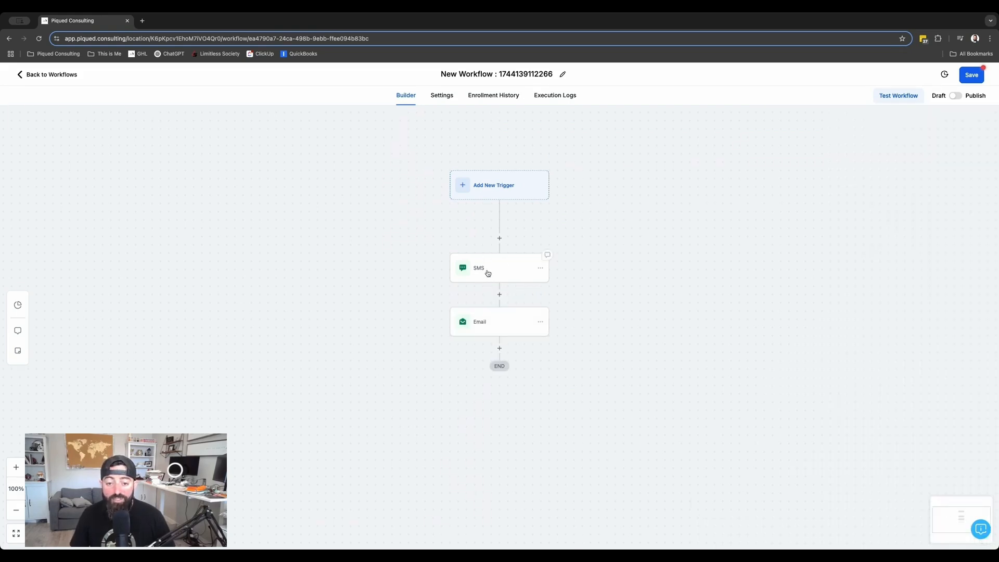